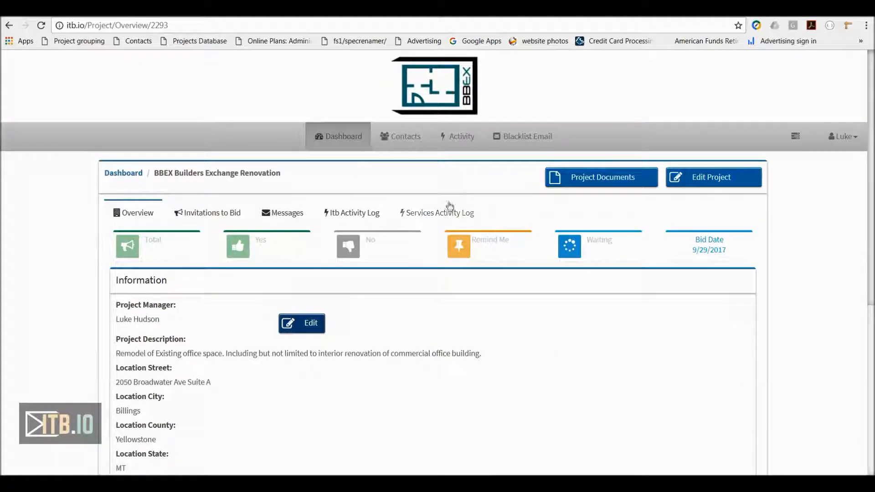
Open the project's invitations to bid and start sending more invitations.
{"action": "left_click", "coordinate": [217, 216]}
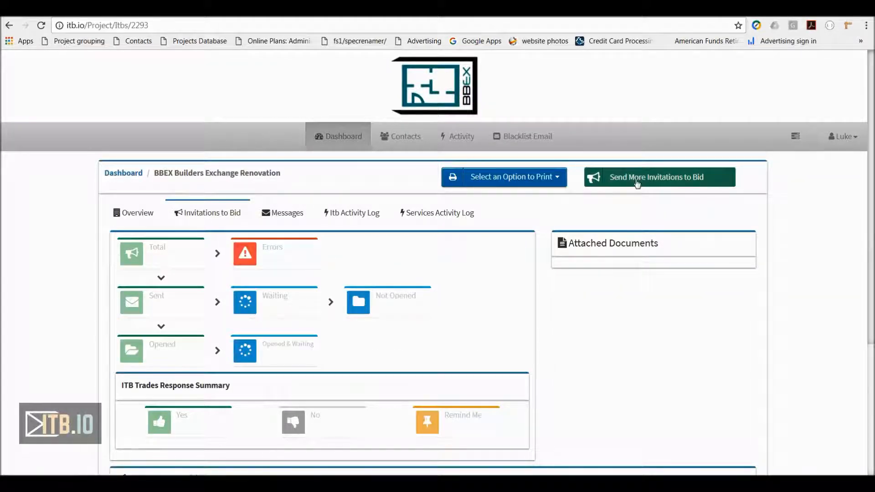
{"action": "left_click", "coordinate": [637, 184]}
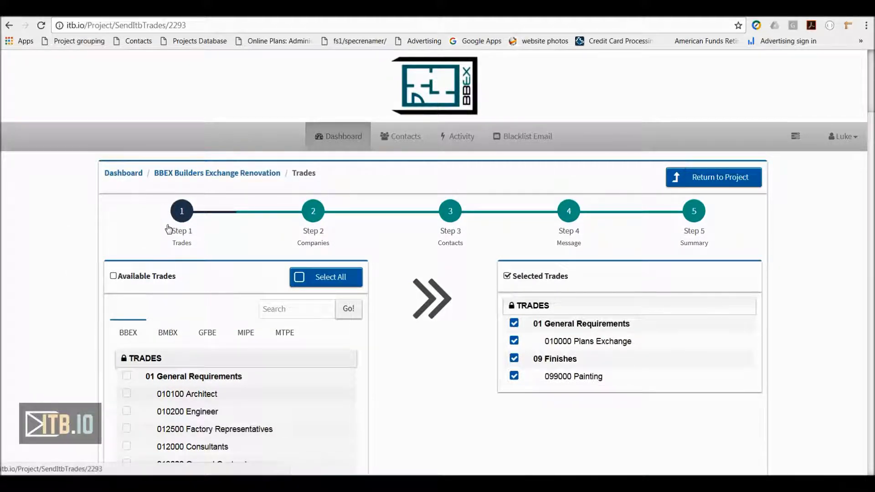
Examine the available BBEX trades and the trades already selected for the invitation.
{"action": "scroll", "coordinate": [32, 280], "scroll_direction": "down", "scroll_amount": 1}
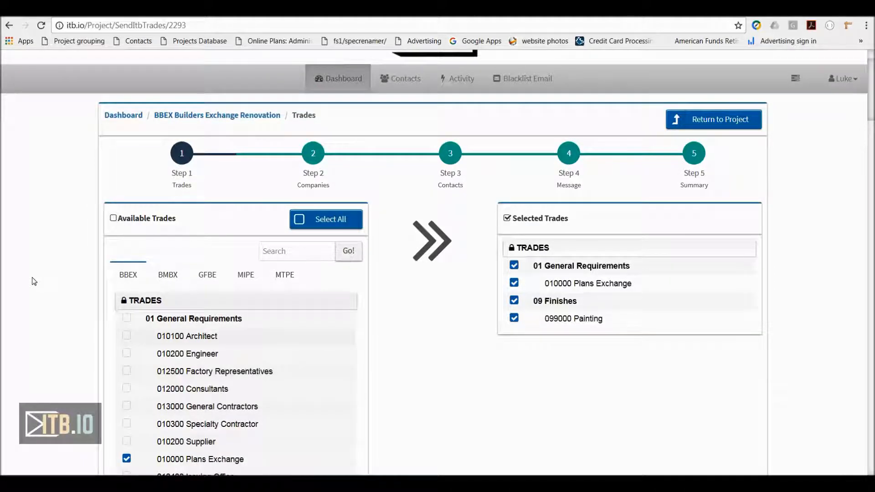
{"action": "scroll", "coordinate": [33, 280], "scroll_direction": "down", "scroll_amount": 5}
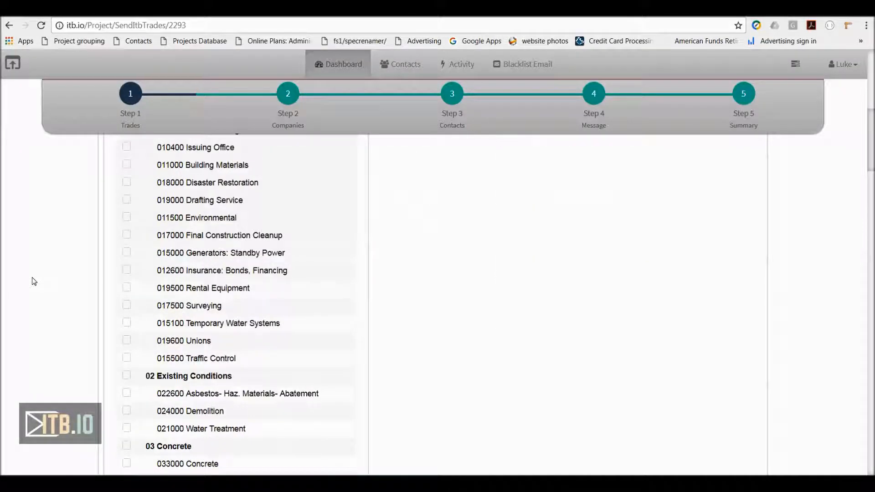
{"action": "scroll", "coordinate": [32, 280], "scroll_direction": "up", "scroll_amount": 6}
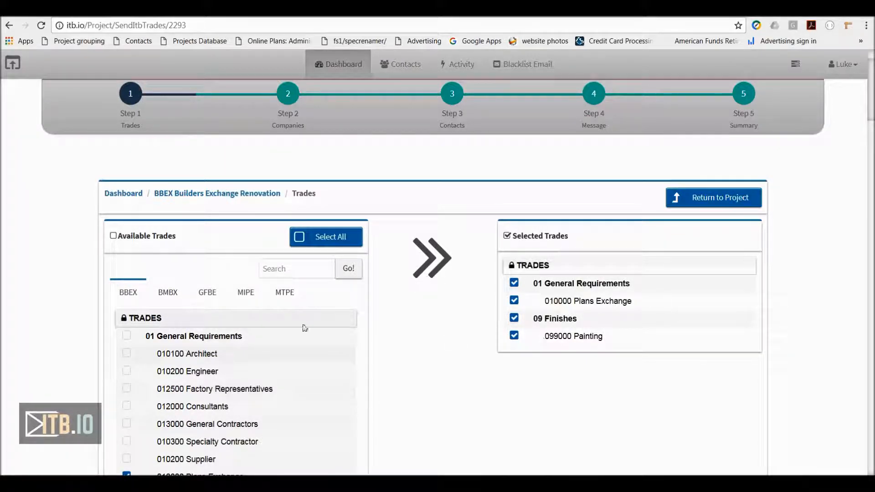
{"action": "scroll", "coordinate": [101, 406], "scroll_direction": "down", "scroll_amount": 1}
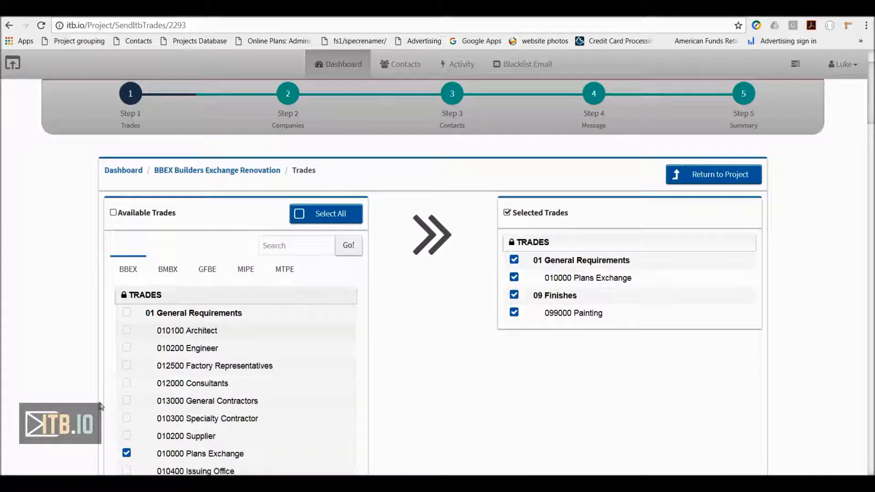
{"action": "scroll", "coordinate": [100, 401], "scroll_direction": "down", "scroll_amount": 5}
{"action": "scroll", "coordinate": [124, 266], "scroll_direction": "up", "scroll_amount": 3}
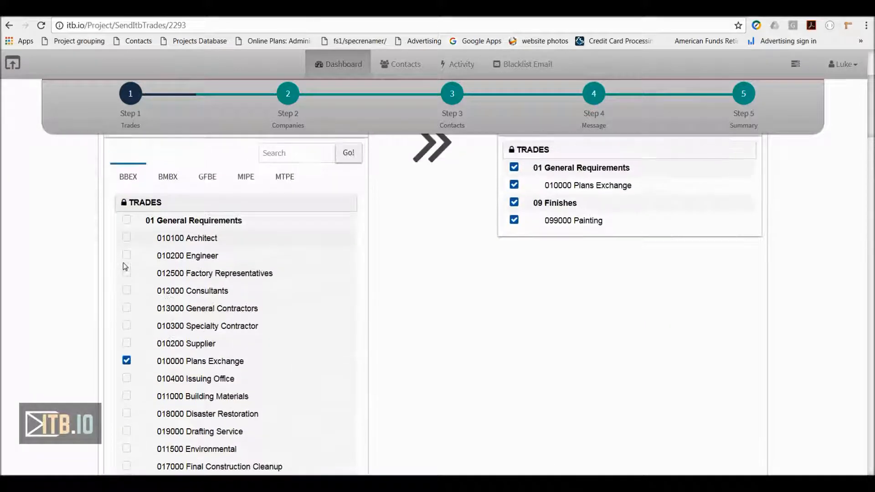
{"action": "scroll", "coordinate": [128, 368], "scroll_direction": "down", "scroll_amount": 9}
{"action": "scroll", "coordinate": [129, 368], "scroll_direction": "down", "scroll_amount": 20}
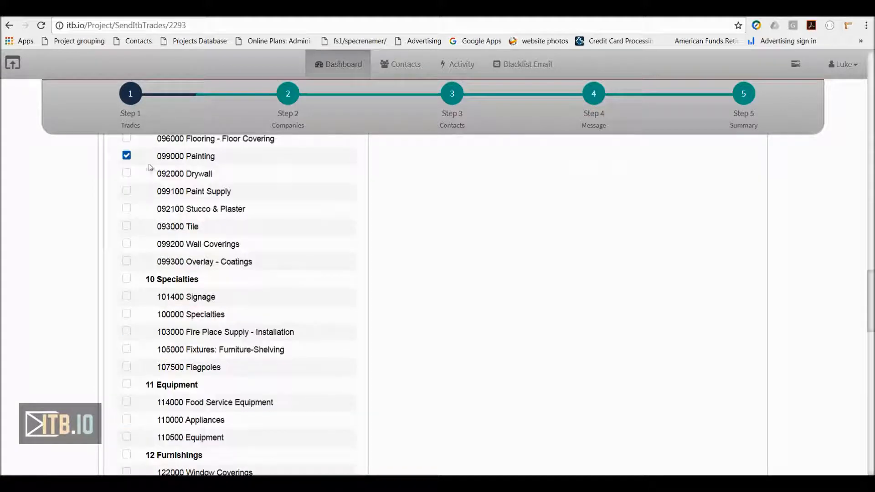
{"action": "scroll", "coordinate": [195, 305], "scroll_direction": "up", "scroll_amount": 20}
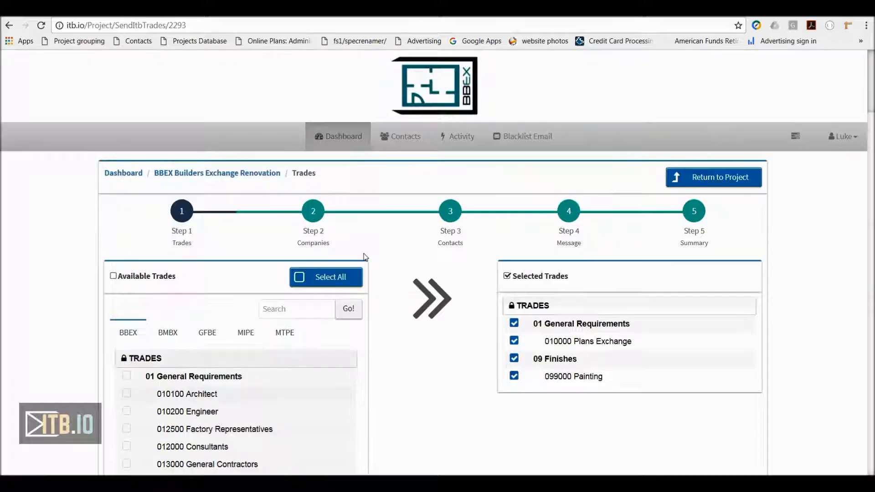
{"action": "scroll", "coordinate": [363, 256], "scroll_direction": "up", "scroll_amount": 4}
Go to the Companies step and select Billings Builders Exchange from the BBEX exchange contacts as a recipient.
{"action": "left_click", "coordinate": [313, 211]}
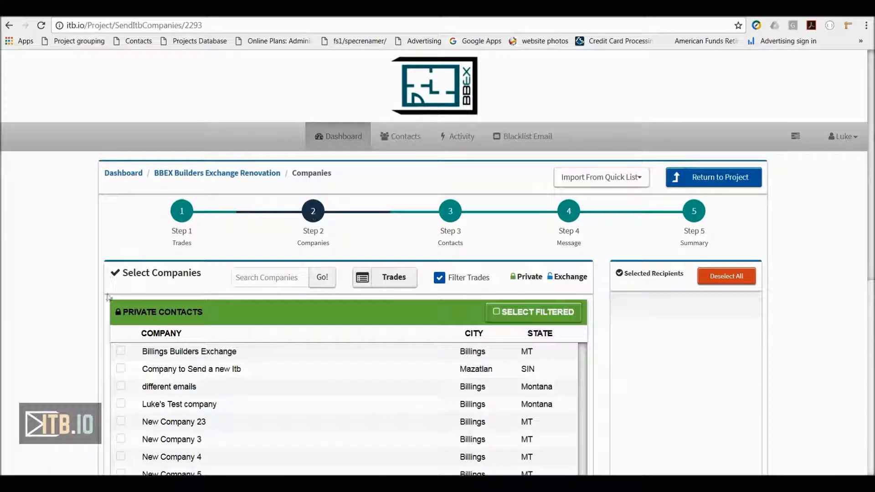
{"action": "scroll", "coordinate": [21, 375], "scroll_direction": "down", "scroll_amount": 3}
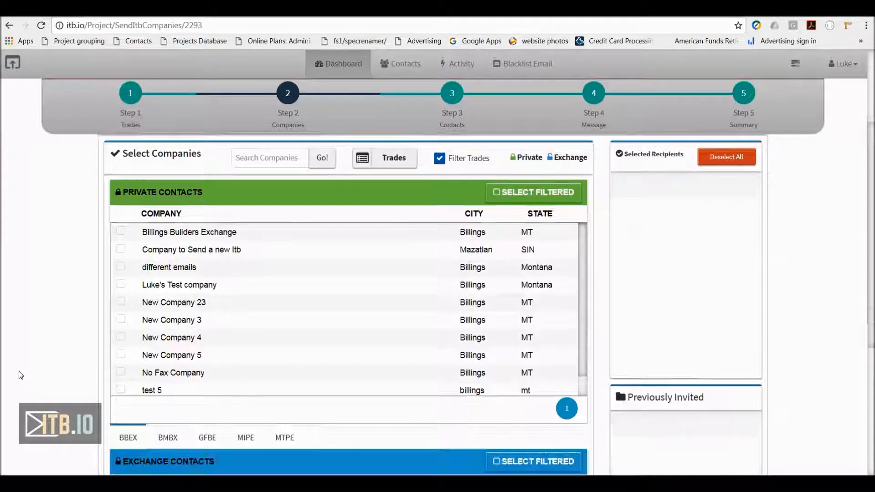
{"action": "scroll", "coordinate": [21, 375], "scroll_direction": "down", "scroll_amount": 2}
{"action": "scroll", "coordinate": [20, 375], "scroll_direction": "down", "scroll_amount": 2}
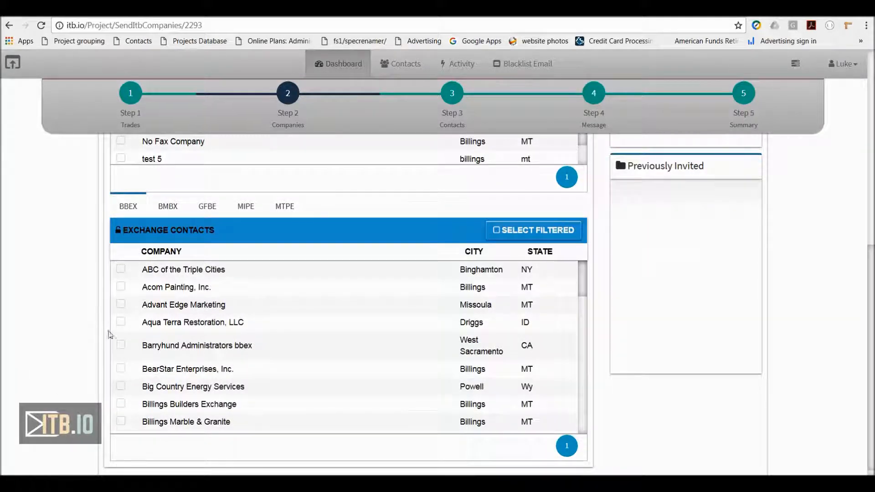
{"action": "left_click", "coordinate": [121, 404]}
{"action": "scroll", "coordinate": [53, 407], "scroll_direction": "up", "scroll_amount": 5}
{"action": "scroll", "coordinate": [53, 407], "scroll_direction": "up", "scroll_amount": 2}
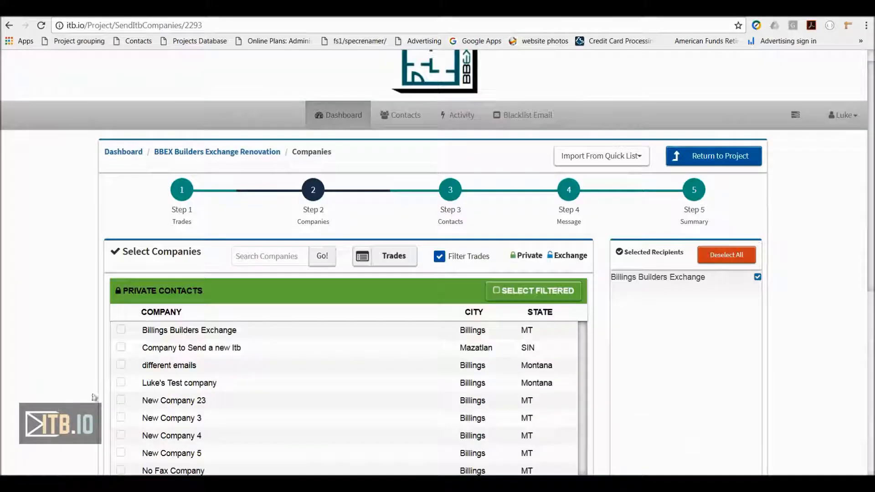
Turn off the trade filter to view the unfiltered exchange contacts, and turn it back on.
{"action": "left_click", "coordinate": [439, 258]}
{"action": "scroll", "coordinate": [52, 325], "scroll_direction": "down", "scroll_amount": 7}
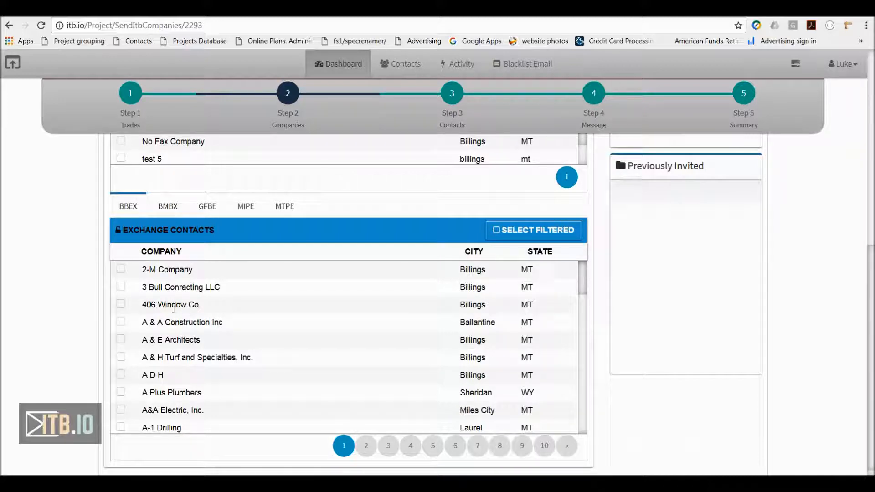
{"action": "scroll", "coordinate": [121, 351], "scroll_direction": "up", "scroll_amount": 7}
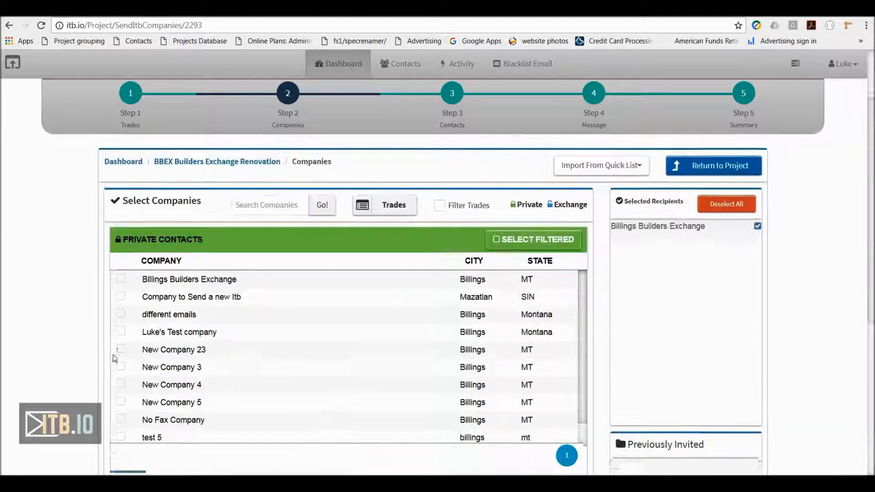
{"action": "left_click", "coordinate": [439, 217]}
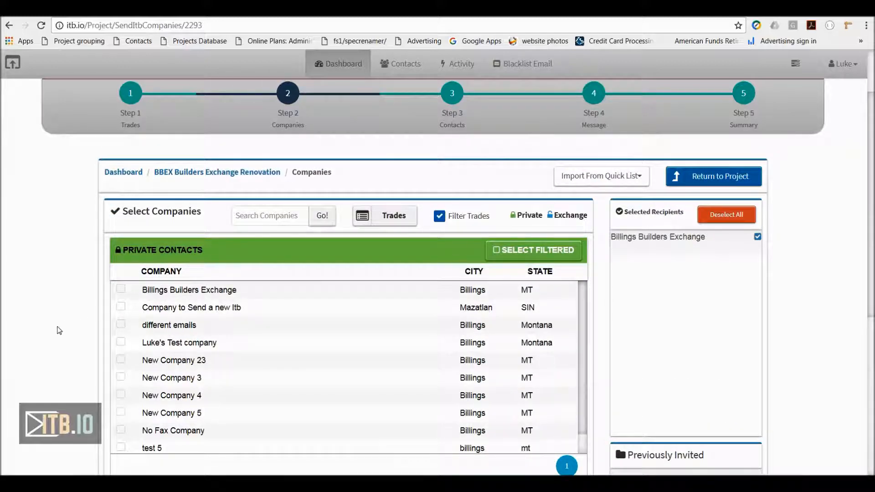
{"action": "scroll", "coordinate": [58, 331], "scroll_direction": "down", "scroll_amount": 6}
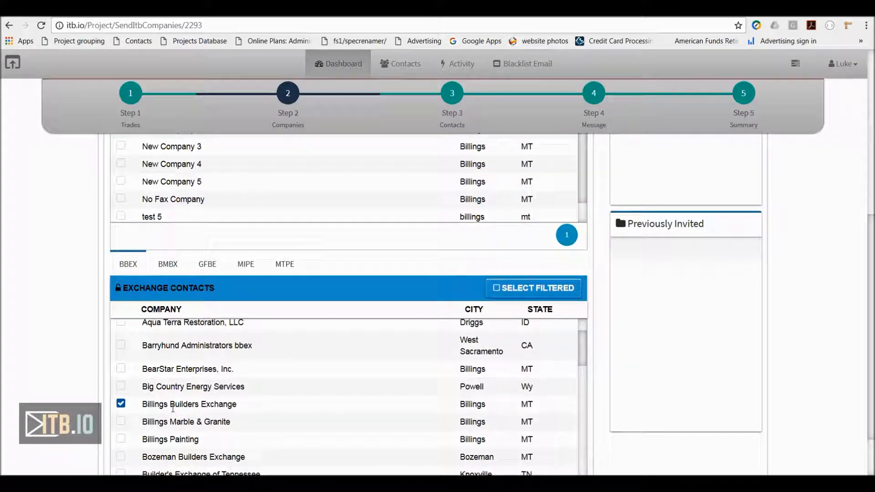
{"action": "scroll", "coordinate": [173, 408], "scroll_direction": "up", "scroll_amount": 5}
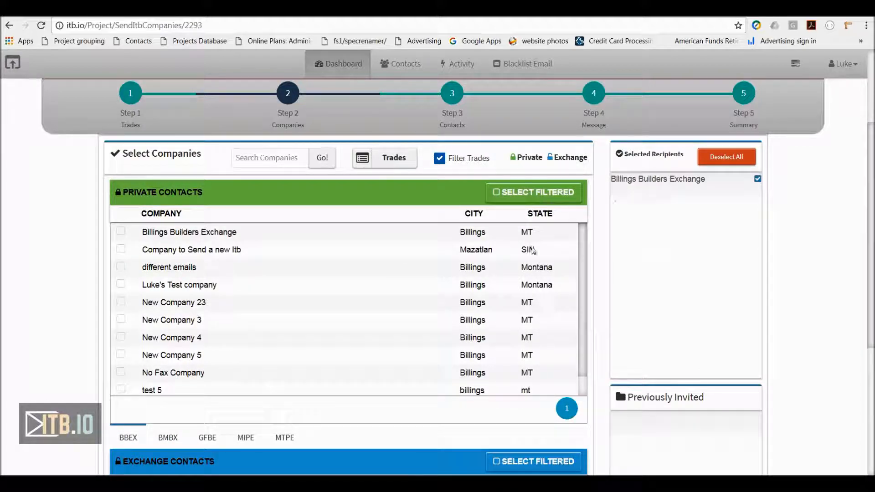
{"action": "scroll", "coordinate": [518, 317], "scroll_direction": "up", "scroll_amount": 3}
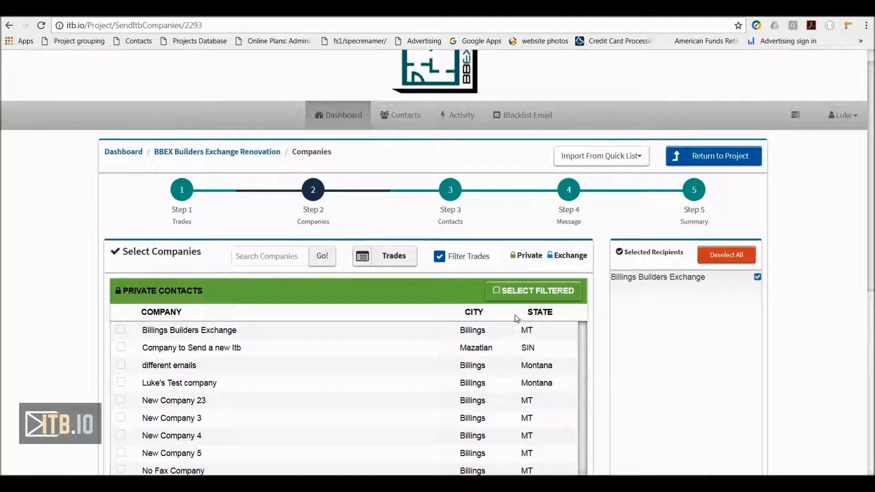
Search the company lists for "builder".
{"action": "left_click", "coordinate": [251, 257]}
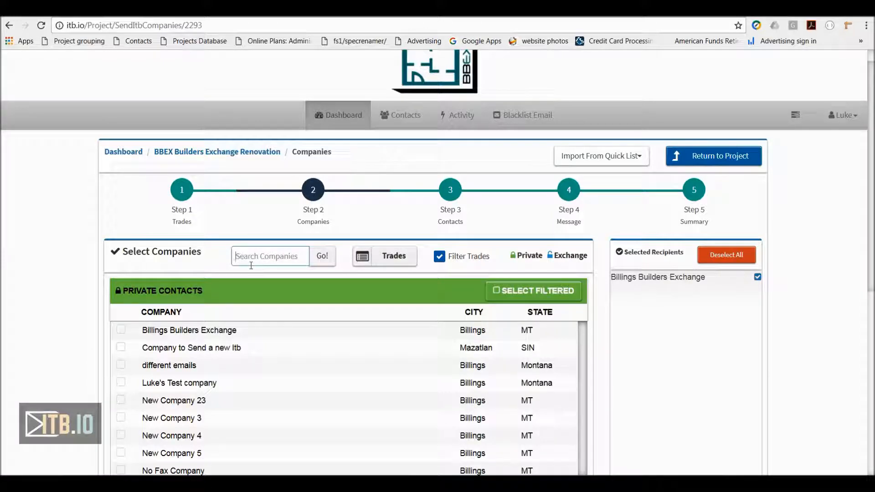
{"action": "scroll", "coordinate": [36, 397], "scroll_direction": "down", "scroll_amount": 5}
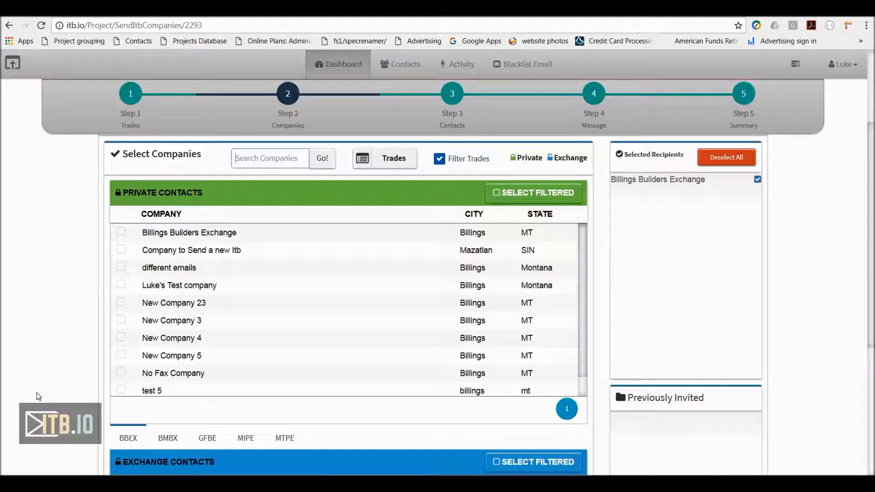
{"action": "scroll", "coordinate": [131, 371], "scroll_direction": "down", "scroll_amount": 2}
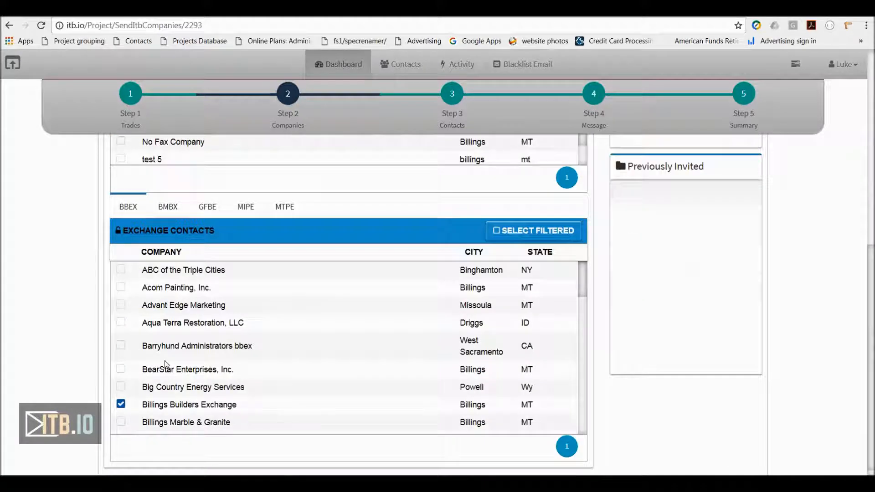
{"action": "scroll", "coordinate": [166, 365], "scroll_direction": "up", "scroll_amount": 6}
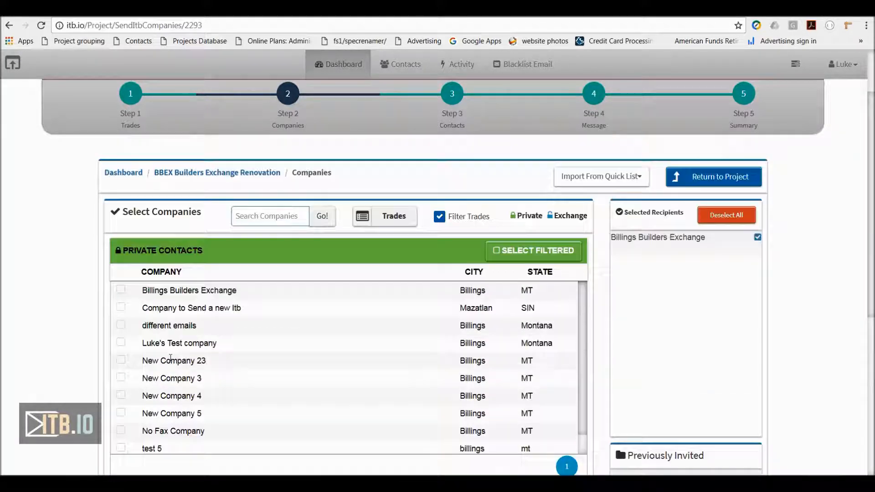
{"action": "left_click", "coordinate": [244, 218]}
{"action": "type", "text": "builder"}
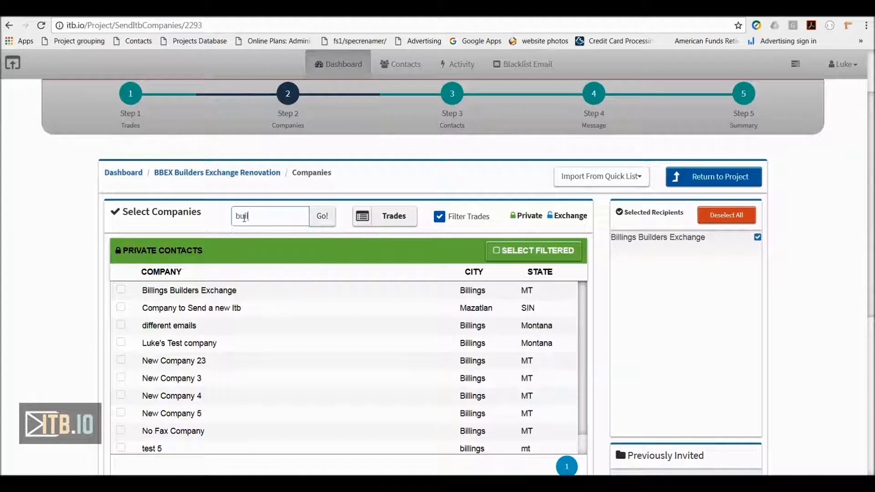
{"action": "key", "text": "Return"}
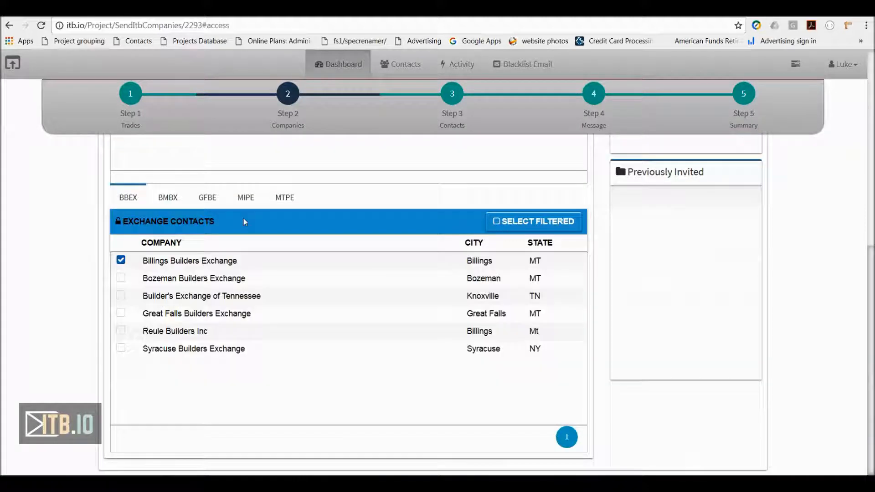
Search the company lists for "helena" and look through the matching exchange contacts.
{"action": "scroll", "coordinate": [238, 272], "scroll_direction": "up", "scroll_amount": 8}
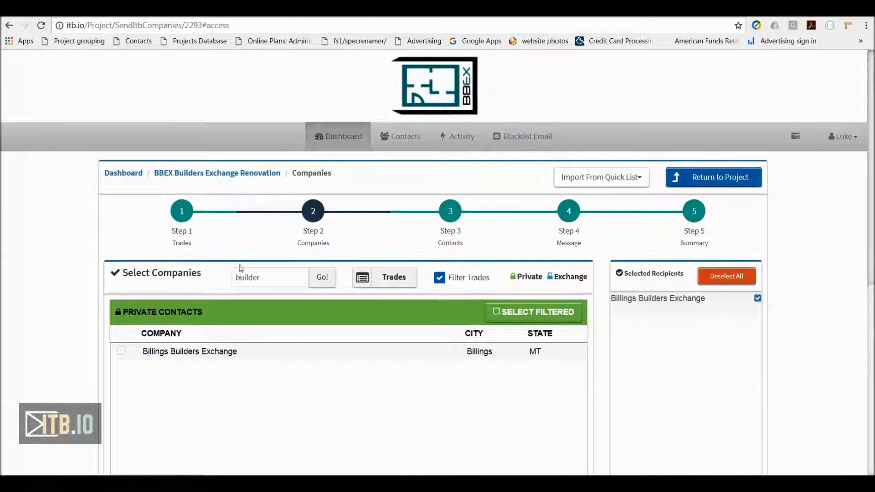
{"action": "left_click_drag", "start_coordinate": [267, 278], "coordinate": [201, 277]}
{"action": "type", "text": "helena"}
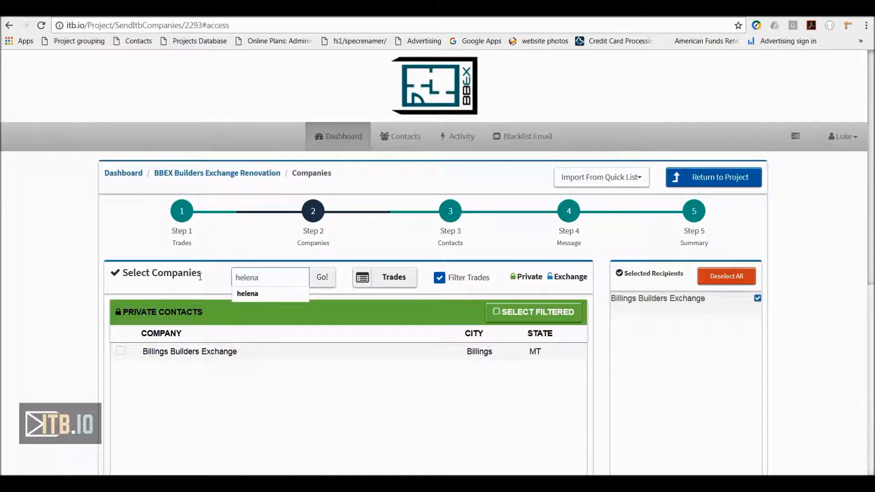
{"action": "key", "text": "Return"}
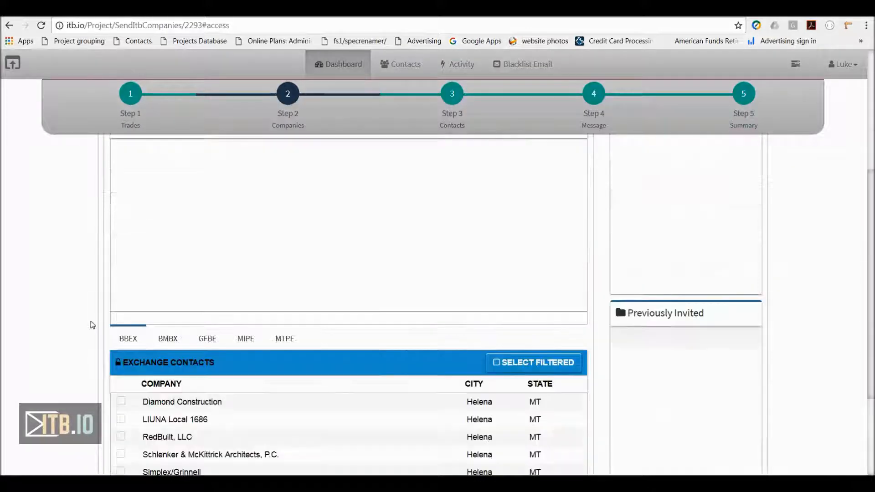
{"action": "scroll", "coordinate": [246, 410], "scroll_direction": "down", "scroll_amount": 3}
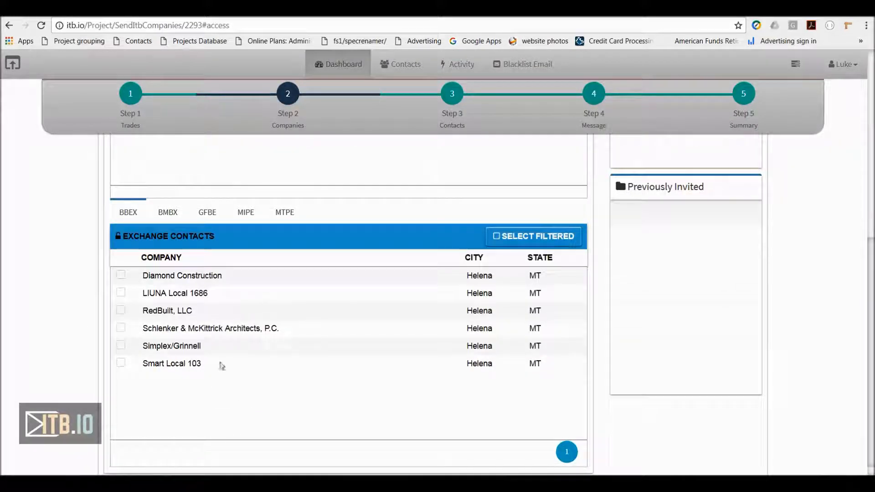
Clear the company search to restore the full private and exchange contact lists.
{"action": "scroll", "coordinate": [213, 329], "scroll_direction": "up", "scroll_amount": 5}
{"action": "scroll", "coordinate": [213, 328], "scroll_direction": "up", "scroll_amount": 2}
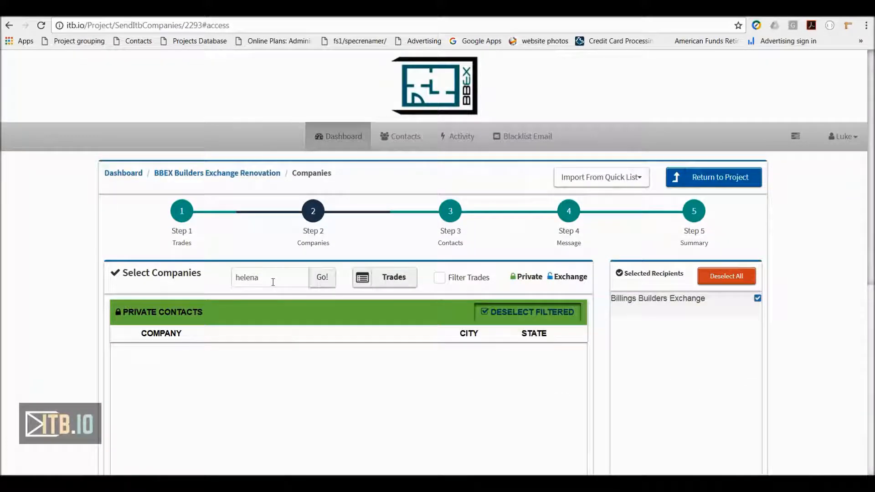
{"action": "left_click_drag", "start_coordinate": [269, 279], "coordinate": [172, 289]}
{"action": "key", "text": "BackSpace"}
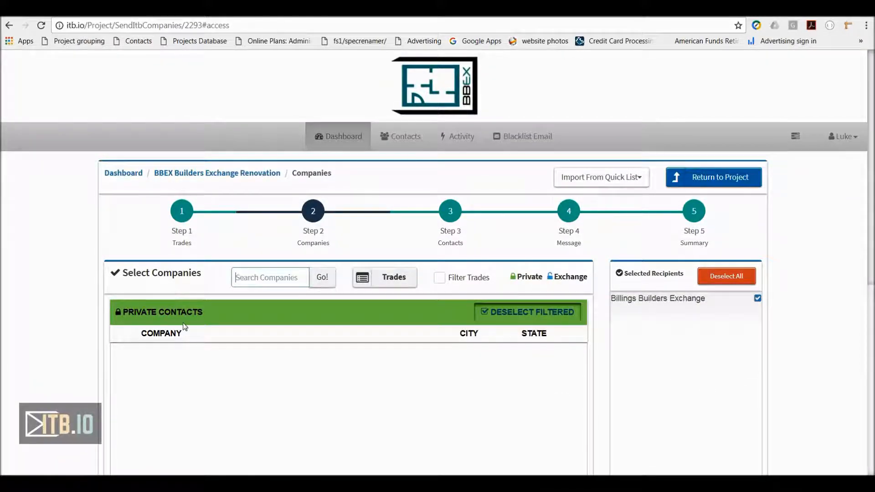
{"action": "scroll", "coordinate": [407, 317], "scroll_direction": "down", "scroll_amount": 8}
{"action": "scroll", "coordinate": [142, 350], "scroll_direction": "up", "scroll_amount": 5}
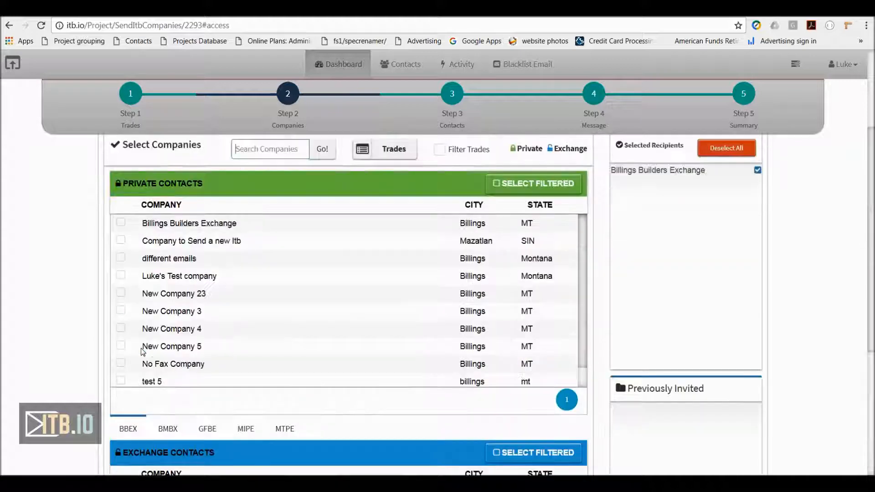
{"action": "scroll", "coordinate": [160, 321], "scroll_direction": "up", "scroll_amount": 3}
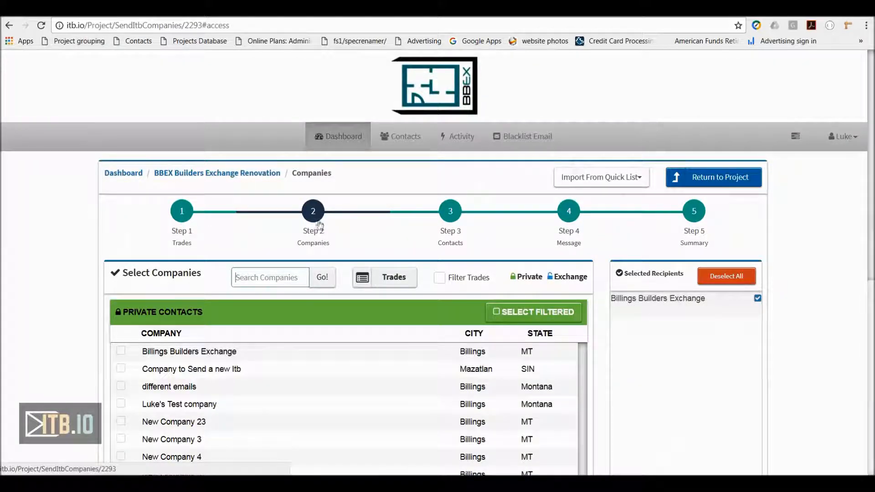
Turn on the trade filter and continue to the Contacts step of the invitation.
{"action": "left_click", "coordinate": [439, 277]}
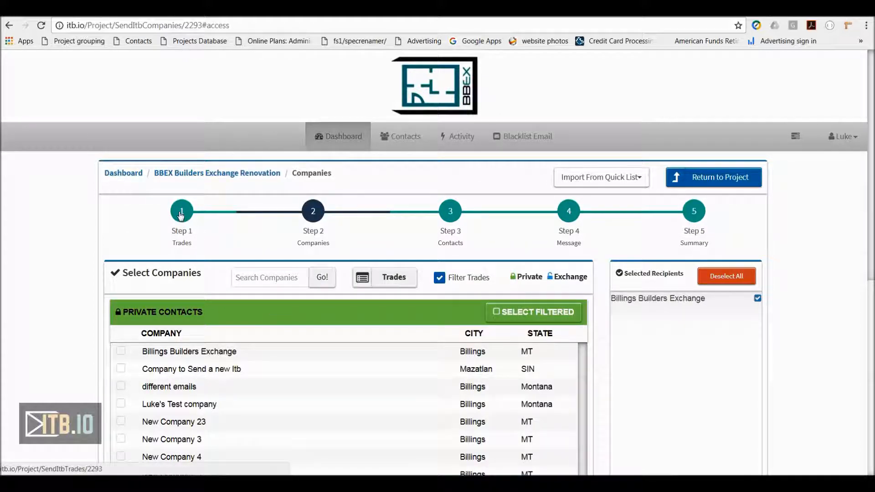
{"action": "left_click", "coordinate": [449, 214]}
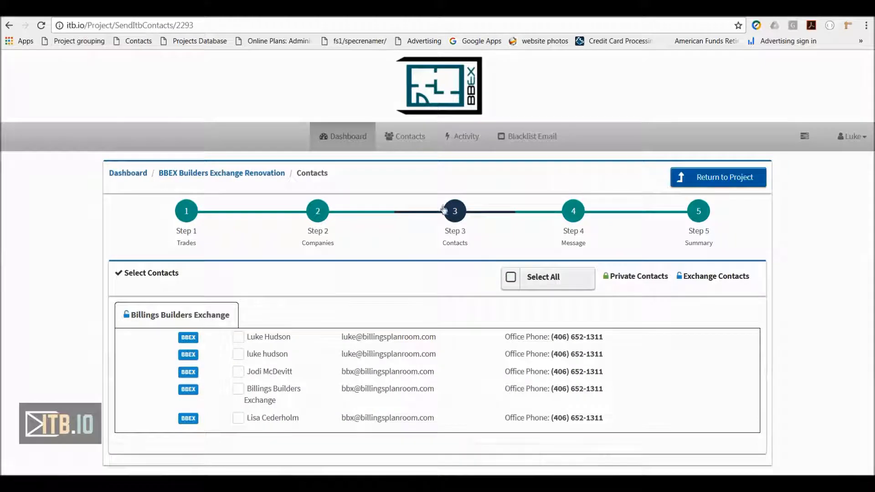
Select the first Billings Builders Exchange contact and compose the message "Please Submit Bids no Later than 12:00 Noon on Bid Day via E-mail to" the contact e-mail.
{"action": "left_click", "coordinate": [239, 338]}
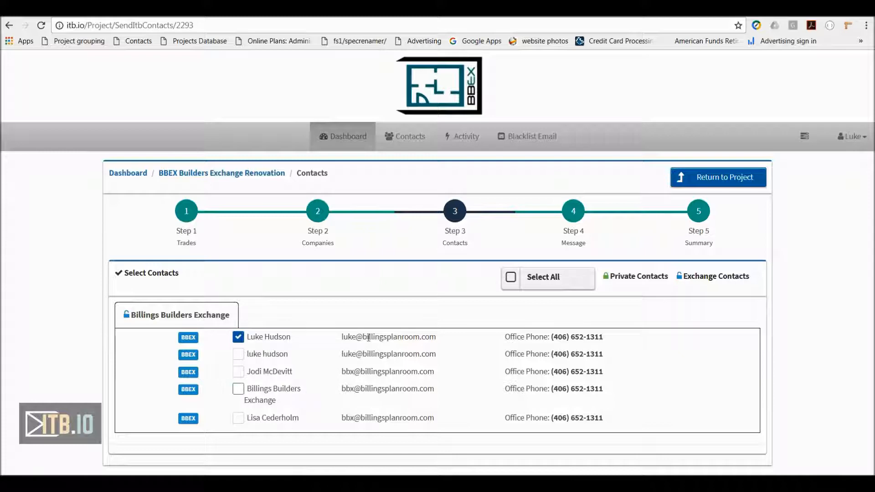
{"action": "left_click", "coordinate": [568, 213]}
{"action": "left_click", "coordinate": [225, 405]}
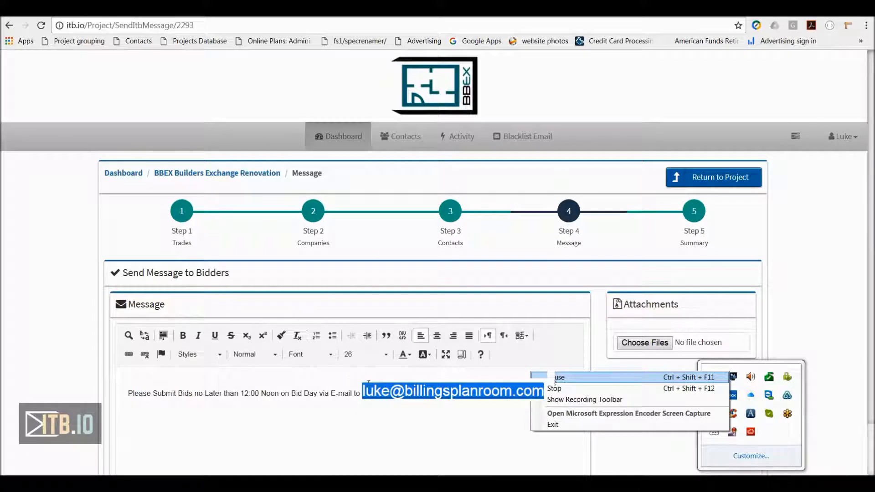
{"action": "left_click", "coordinate": [696, 220]}
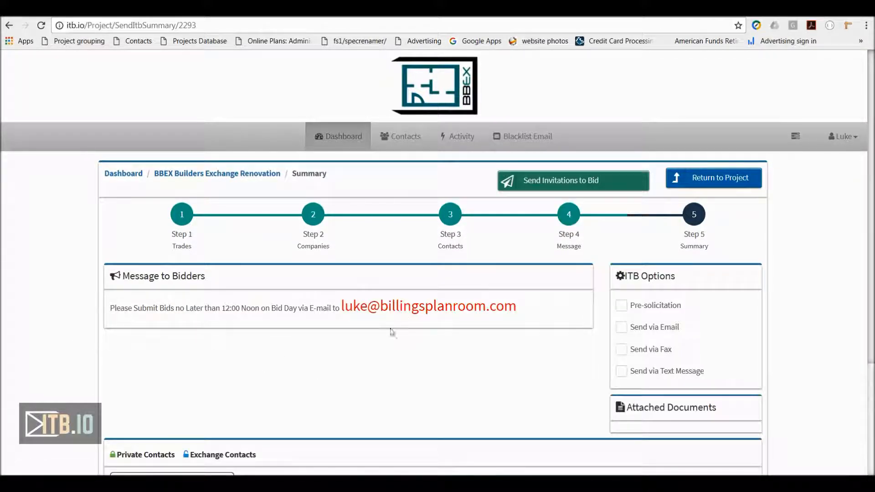
Choose the Send via Email option, review the summary's contacts and send the invitations to bid.
{"action": "left_click", "coordinate": [621, 328]}
{"action": "scroll", "coordinate": [522, 381], "scroll_direction": "down", "scroll_amount": 3}
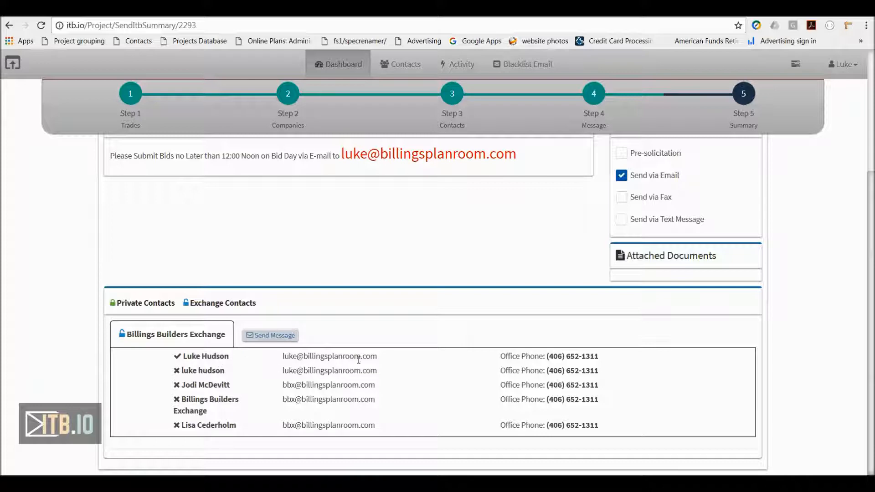
{"action": "scroll", "coordinate": [384, 362], "scroll_direction": "up", "scroll_amount": 3}
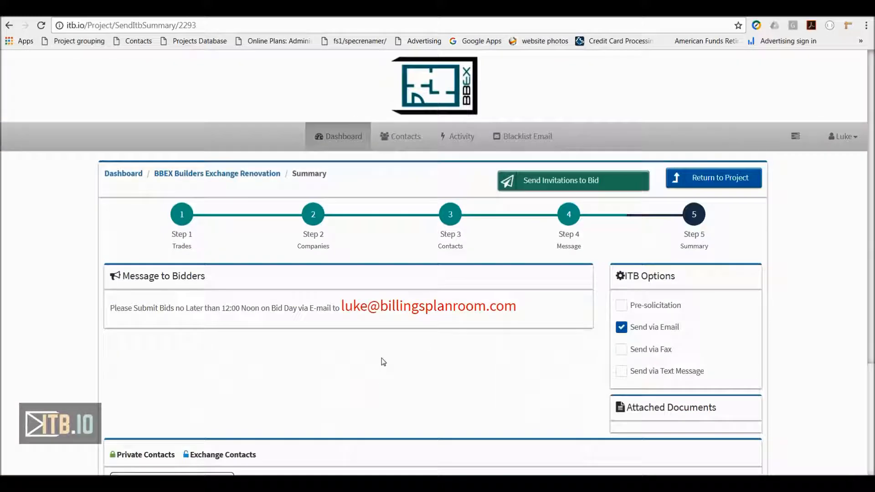
{"action": "left_click", "coordinate": [567, 188]}
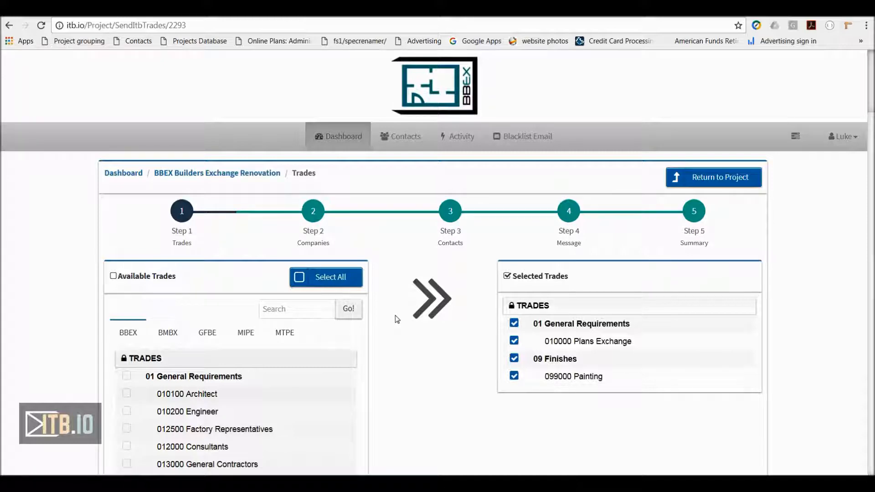
Go to the Companies step of the new invitation round and import recipients from the "Test" quick list.
{"action": "left_click", "coordinate": [315, 216]}
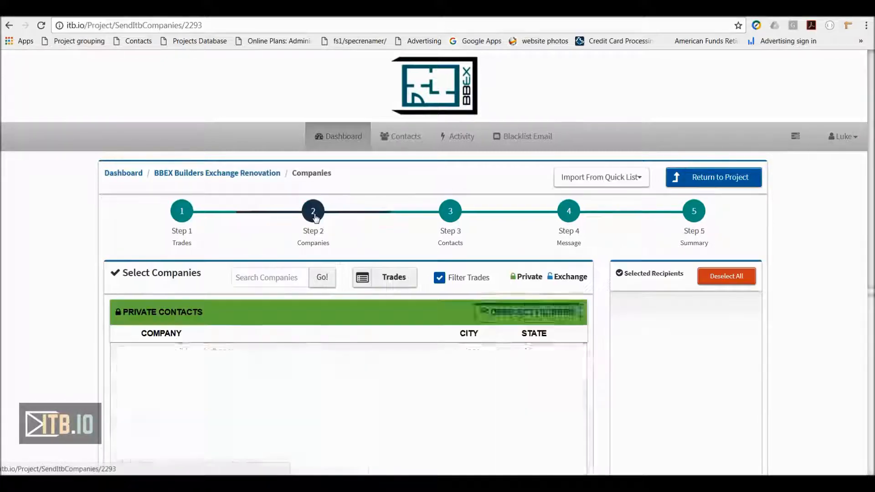
{"action": "left_click", "coordinate": [580, 180]}
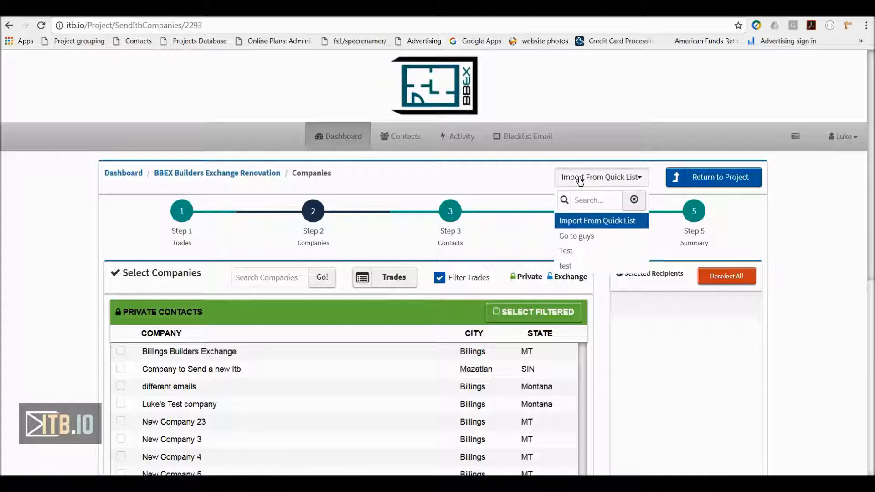
{"action": "left_click", "coordinate": [566, 250]}
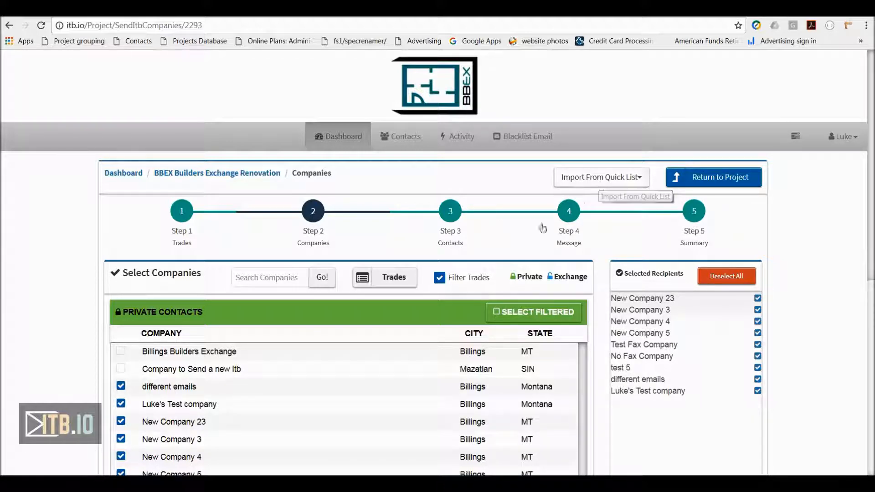
Continue to the Contacts step, look over the imported companies' contacts and select all of them.
{"action": "left_click", "coordinate": [453, 223]}
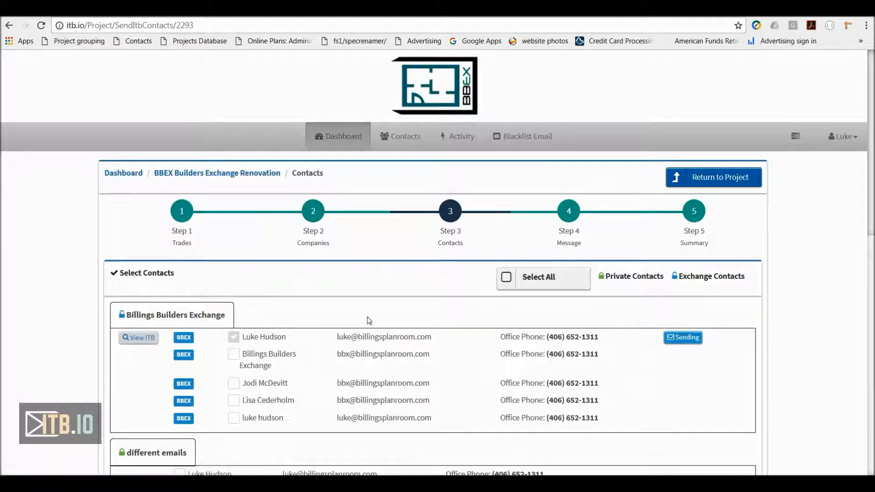
{"action": "scroll", "coordinate": [441, 370], "scroll_direction": "down", "scroll_amount": 6}
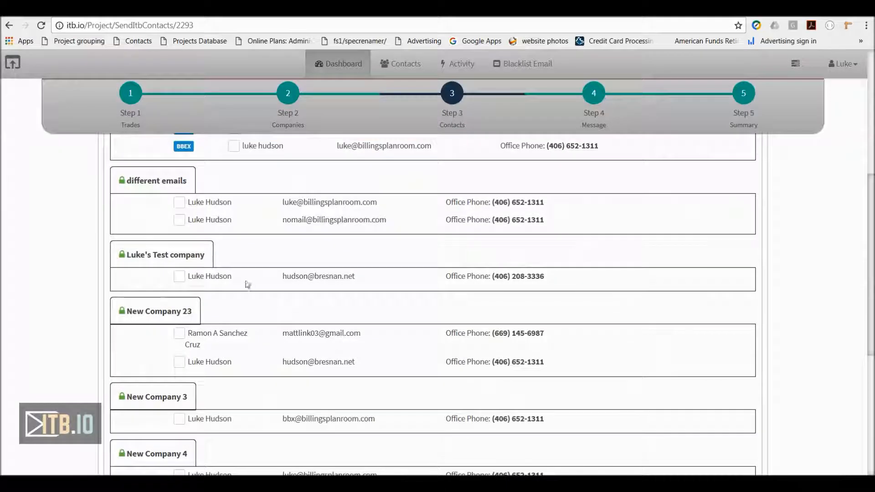
{"action": "scroll", "coordinate": [184, 207], "scroll_direction": "up", "scroll_amount": 5}
{"action": "left_click", "coordinate": [506, 236]}
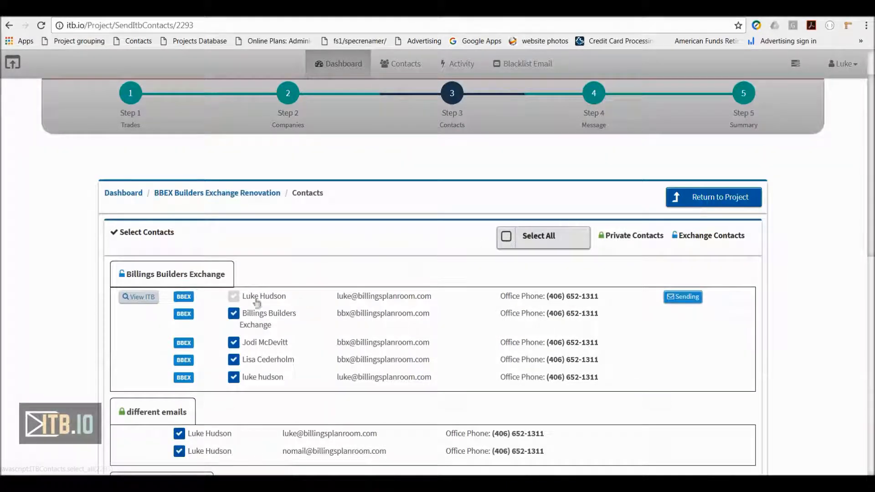
Deselect the four newly selected Billings Builders Exchange contacts and check the selections of the remaining companies.
{"action": "left_click", "coordinate": [232, 318]}
{"action": "left_click", "coordinate": [233, 343]}
{"action": "left_click", "coordinate": [234, 359]}
{"action": "left_click", "coordinate": [233, 377]}
{"action": "scroll", "coordinate": [159, 368], "scroll_direction": "down", "scroll_amount": 4}
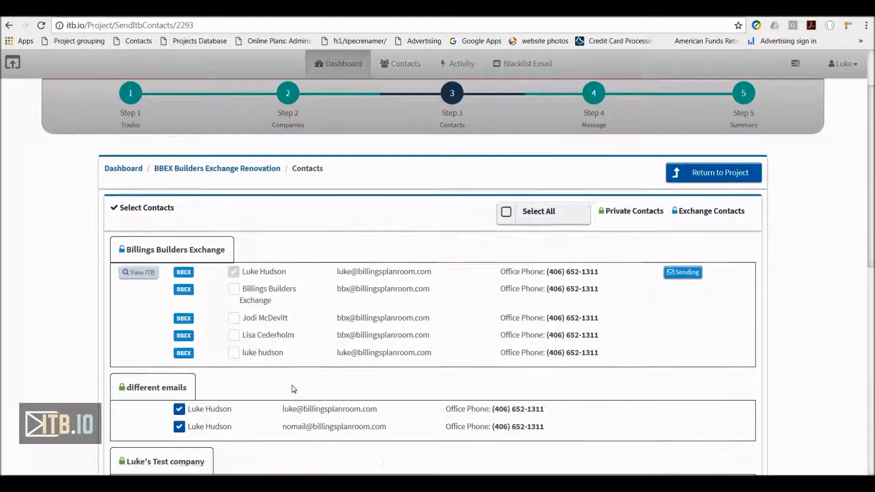
{"action": "scroll", "coordinate": [159, 368], "scroll_direction": "down", "scroll_amount": 8}
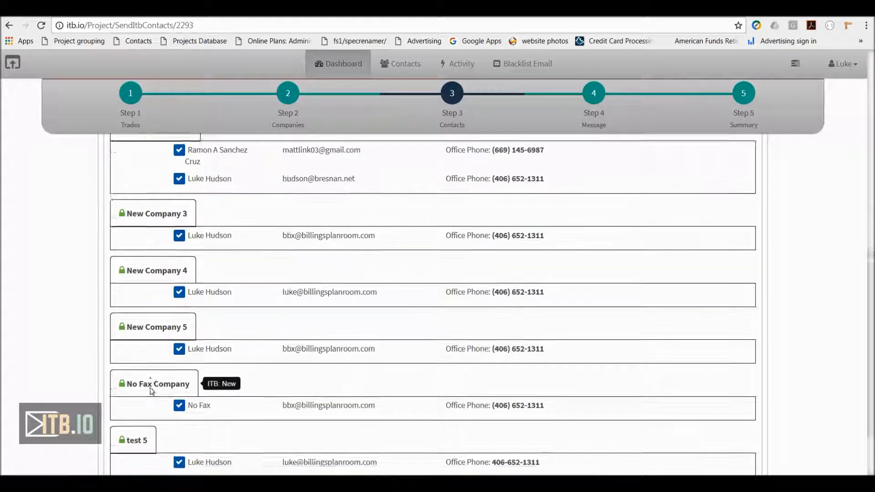
{"action": "scroll", "coordinate": [151, 391], "scroll_direction": "up", "scroll_amount": 12}
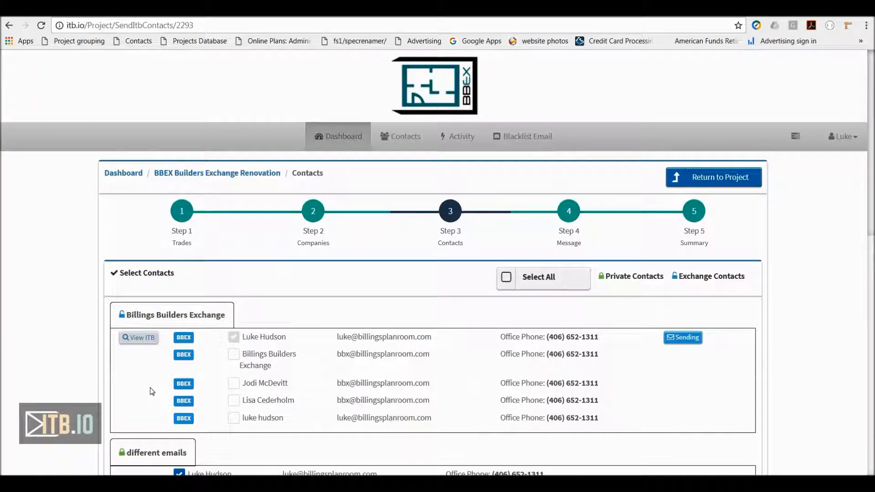
Review the message to bidders and the attachment option, and continue to the Summary step.
{"action": "left_click", "coordinate": [569, 211]}
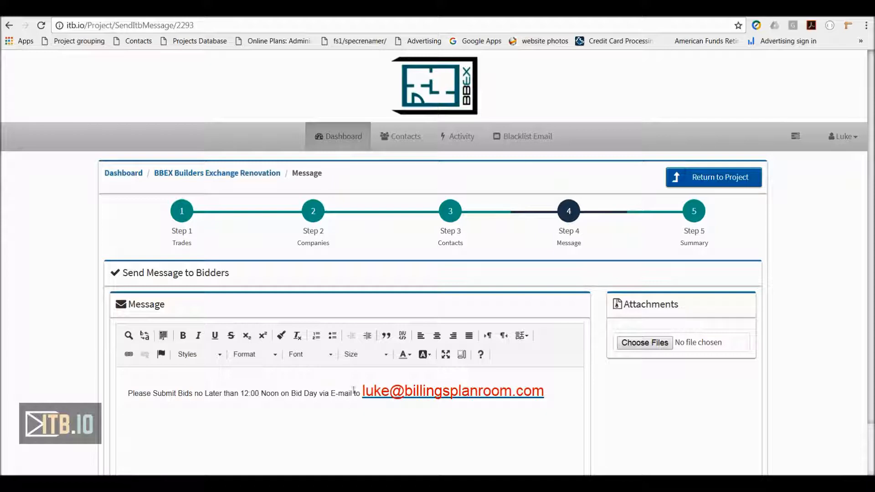
{"action": "scroll", "coordinate": [272, 434], "scroll_direction": "down", "scroll_amount": 1}
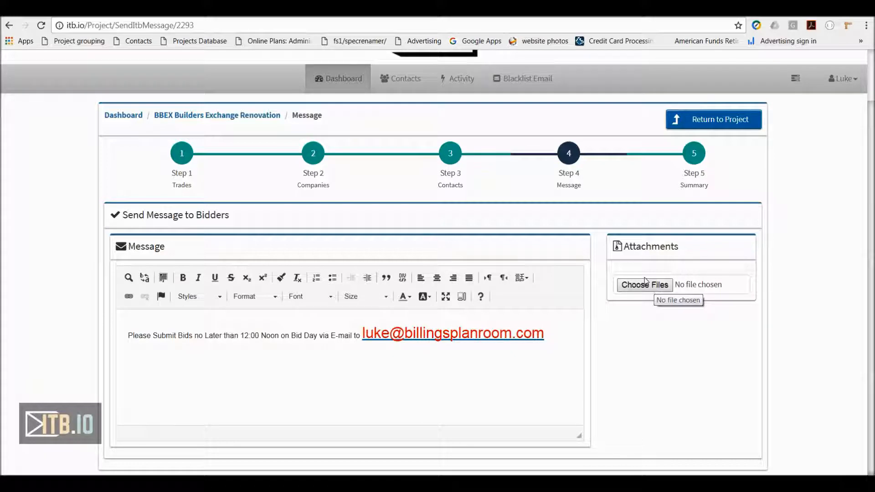
{"action": "left_click", "coordinate": [695, 155]}
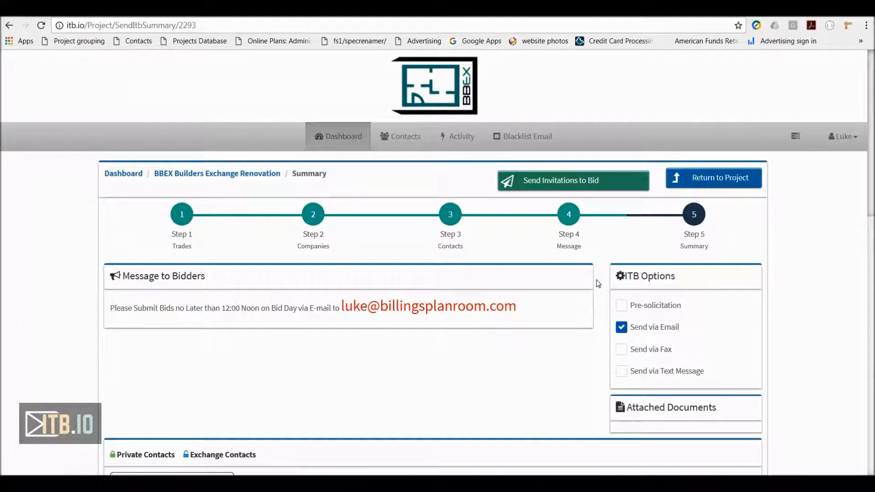
Review the selected contacts and sending options in the summary, and send this round of invitations to bid.
{"action": "scroll", "coordinate": [396, 323], "scroll_direction": "down", "scroll_amount": 5}
{"action": "scroll", "coordinate": [674, 231], "scroll_direction": "up", "scroll_amount": 3}
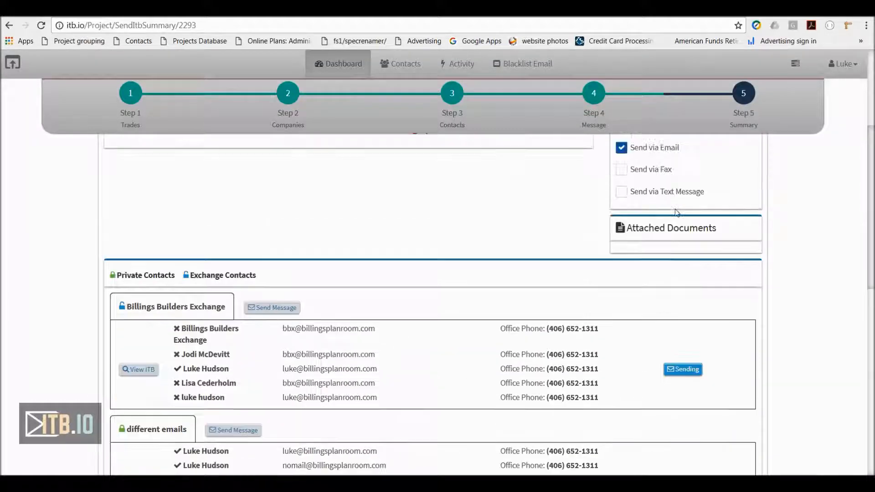
{"action": "scroll", "coordinate": [369, 396], "scroll_direction": "down", "scroll_amount": 5}
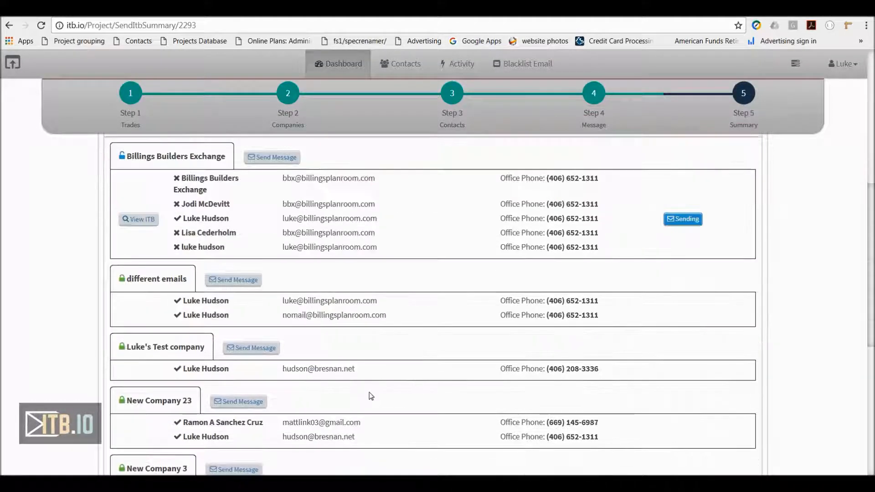
{"action": "scroll", "coordinate": [338, 390], "scroll_direction": "down", "scroll_amount": 3}
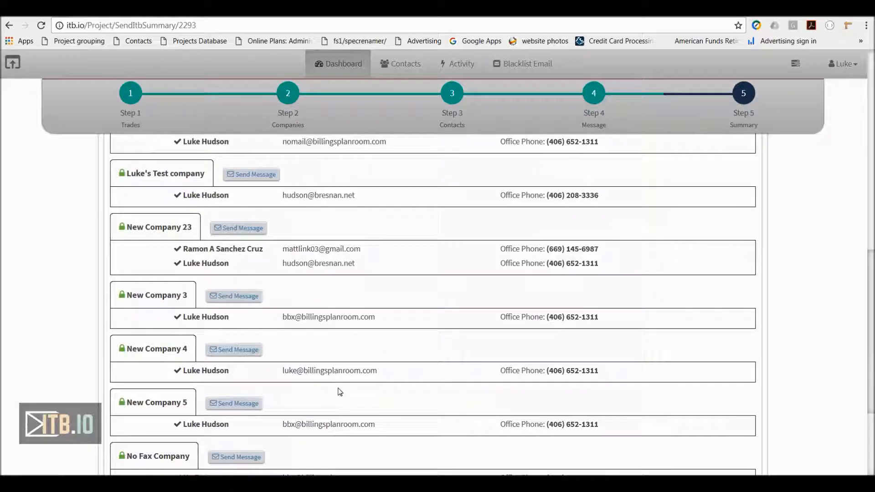
{"action": "scroll", "coordinate": [441, 330], "scroll_direction": "up", "scroll_amount": 8}
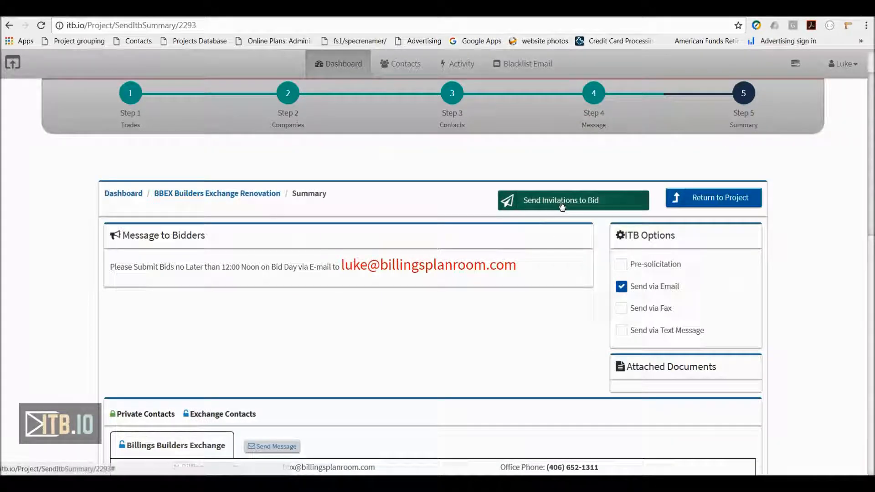
{"action": "left_click", "coordinate": [564, 202]}
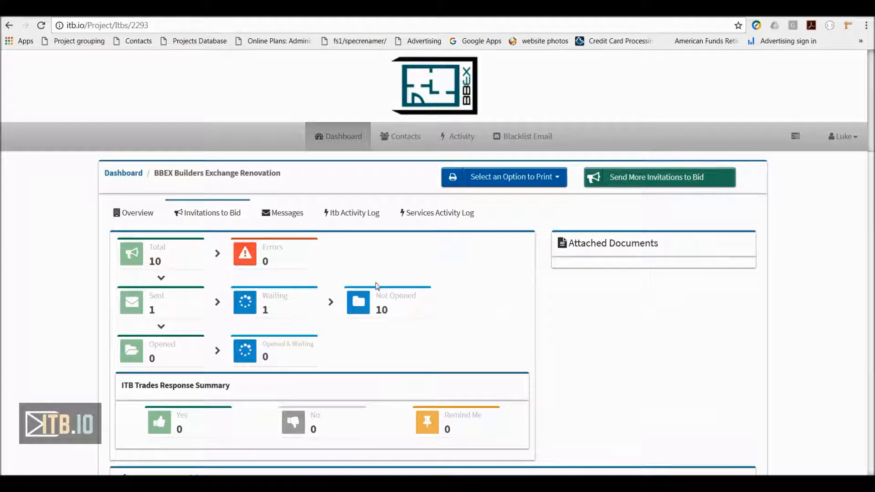
Start another round of invitations for the project, select all available trades and look through the selected trades.
{"action": "left_click", "coordinate": [634, 182]}
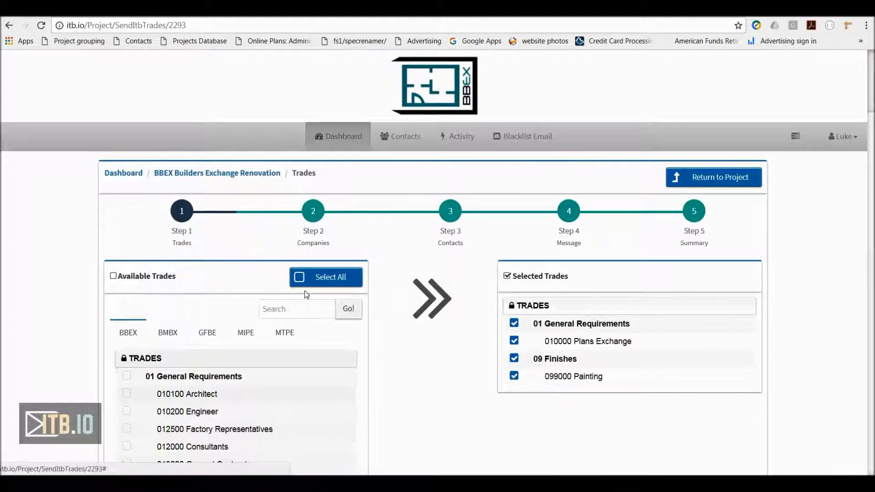
{"action": "left_click", "coordinate": [300, 280]}
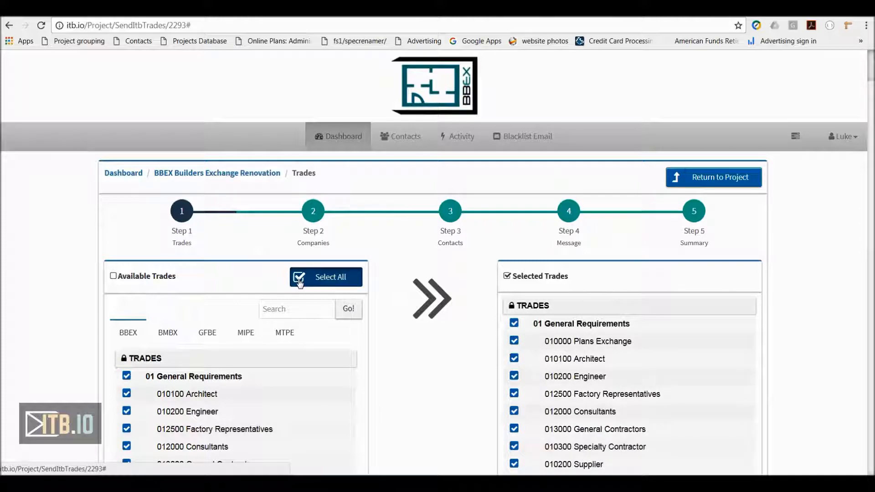
{"action": "scroll", "coordinate": [383, 385], "scroll_direction": "down", "scroll_amount": 20}
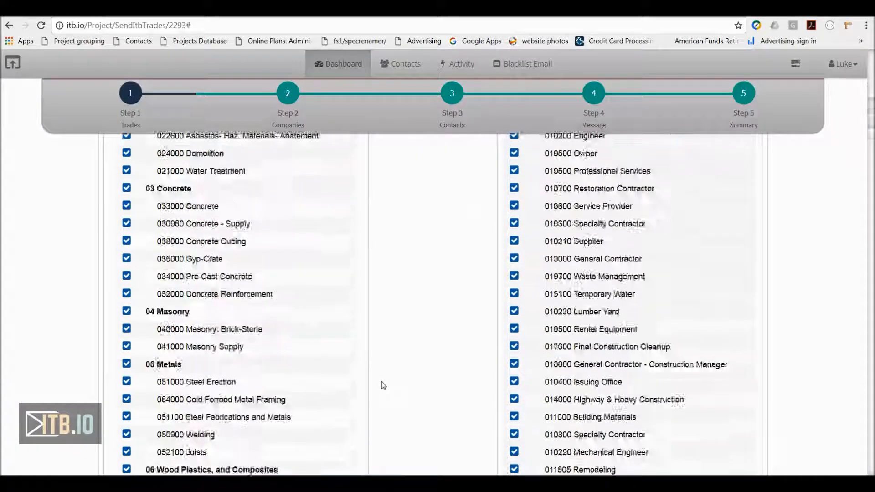
{"action": "scroll", "coordinate": [383, 386], "scroll_direction": "down", "scroll_amount": 5}
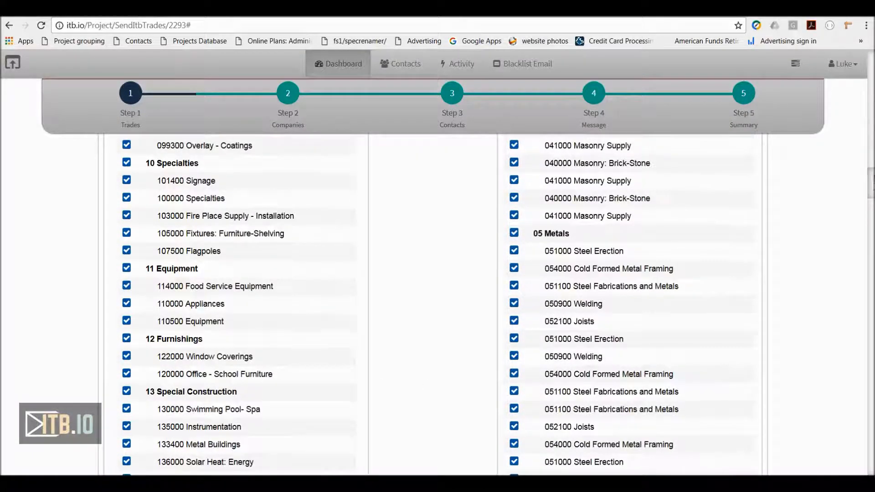
{"action": "scroll", "coordinate": [713, 119], "scroll_direction": "up", "scroll_amount": 20}
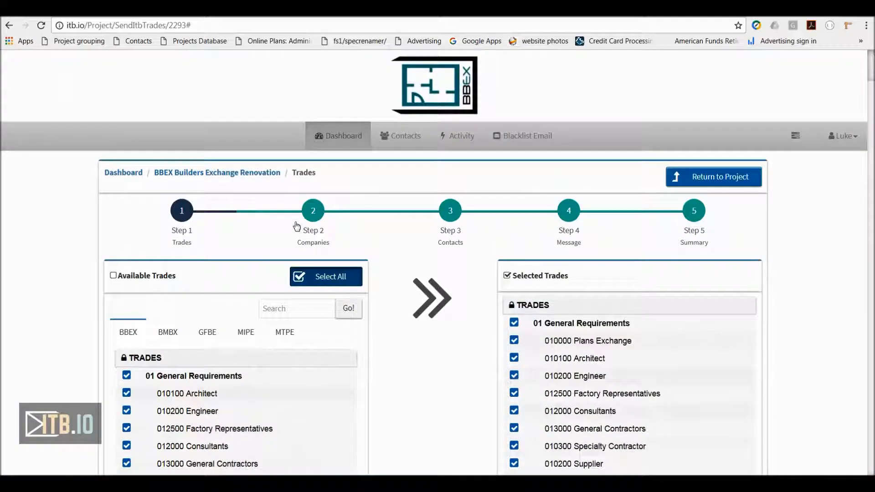
Continue to the Companies step, select all filtered private contacts and look through the private, exchange and previously invited companies.
{"action": "left_click", "coordinate": [313, 239]}
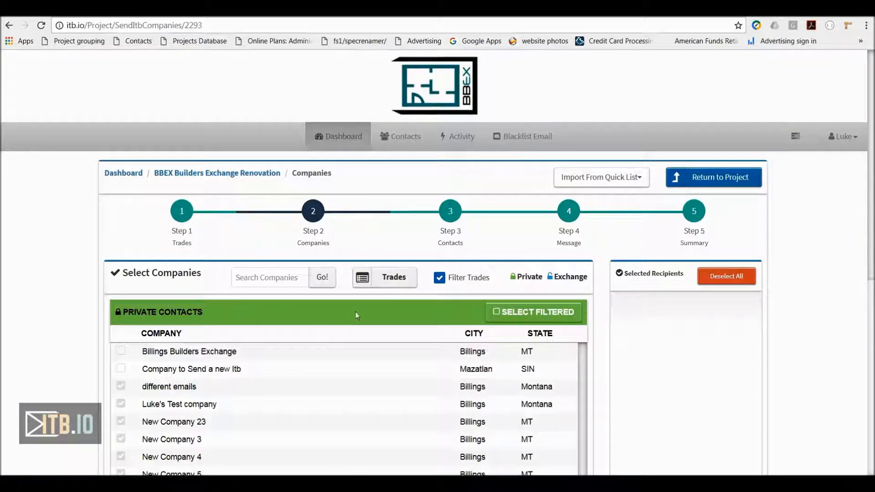
{"action": "left_click", "coordinate": [506, 319]}
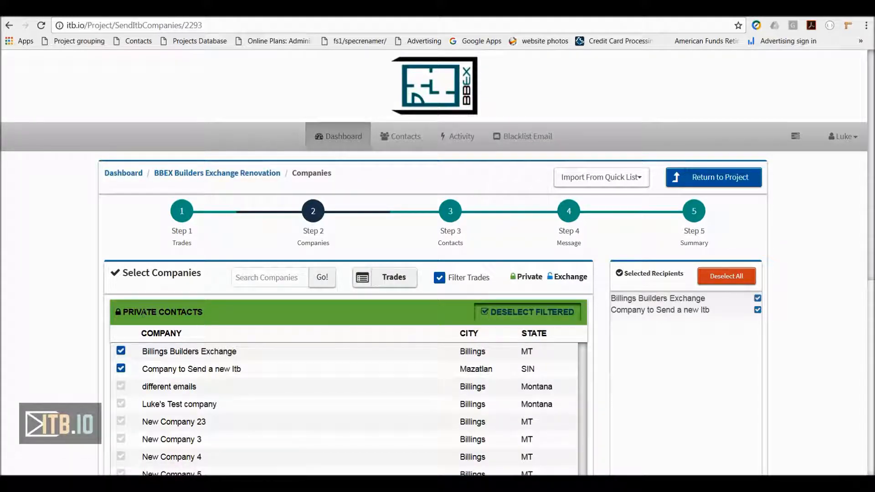
{"action": "scroll", "coordinate": [142, 314], "scroll_direction": "down", "scroll_amount": 1}
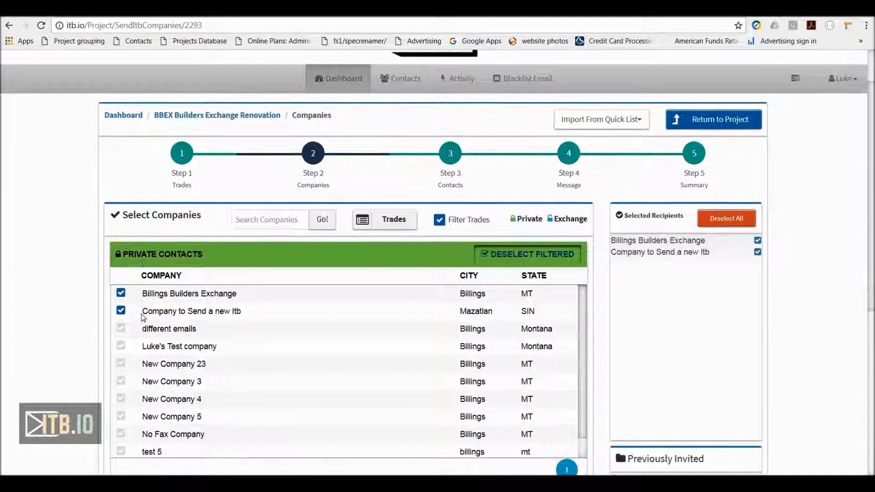
{"action": "scroll", "coordinate": [142, 318], "scroll_direction": "down", "scroll_amount": 1}
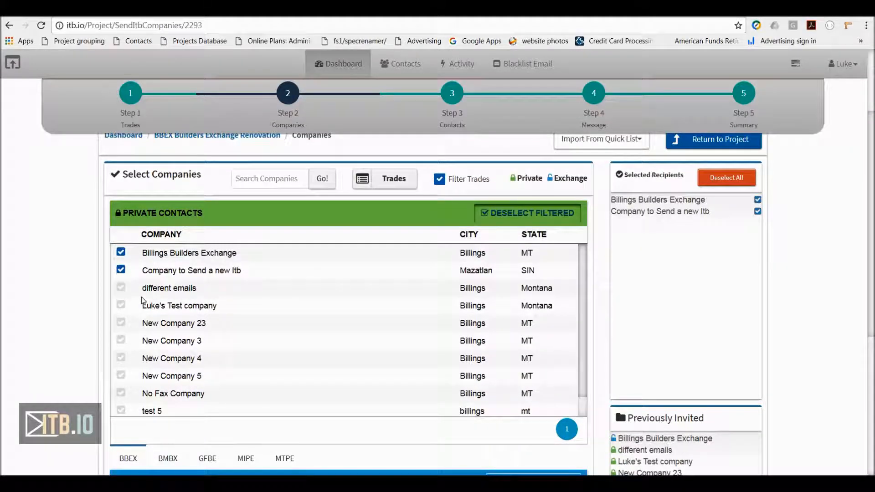
{"action": "scroll", "coordinate": [144, 298], "scroll_direction": "down", "scroll_amount": 1}
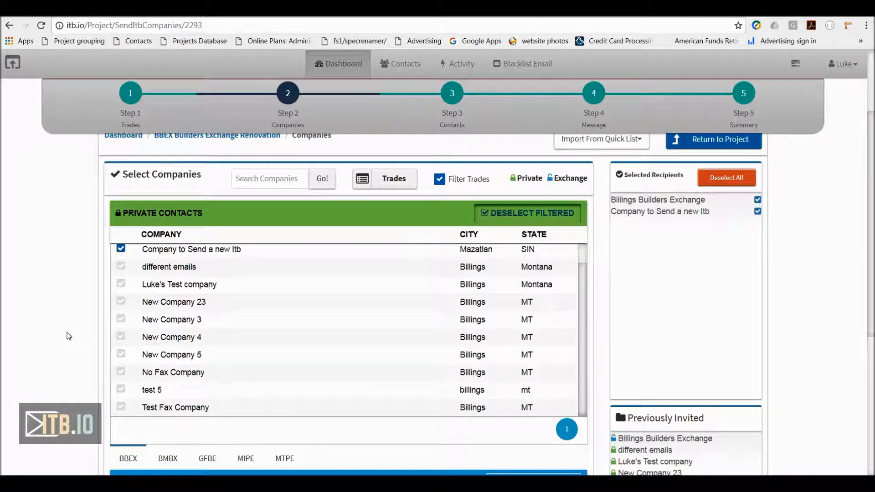
{"action": "scroll", "coordinate": [69, 340], "scroll_direction": "down", "scroll_amount": 3}
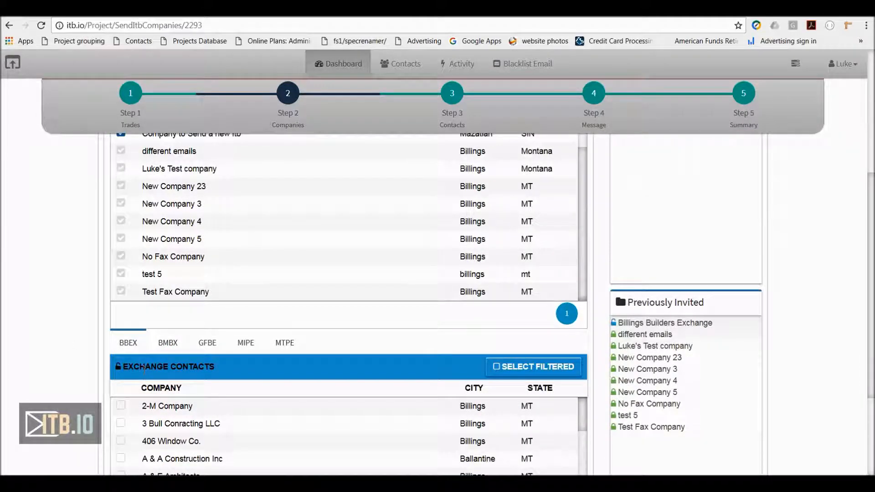
{"action": "scroll", "coordinate": [144, 370], "scroll_direction": "down", "scroll_amount": 1}
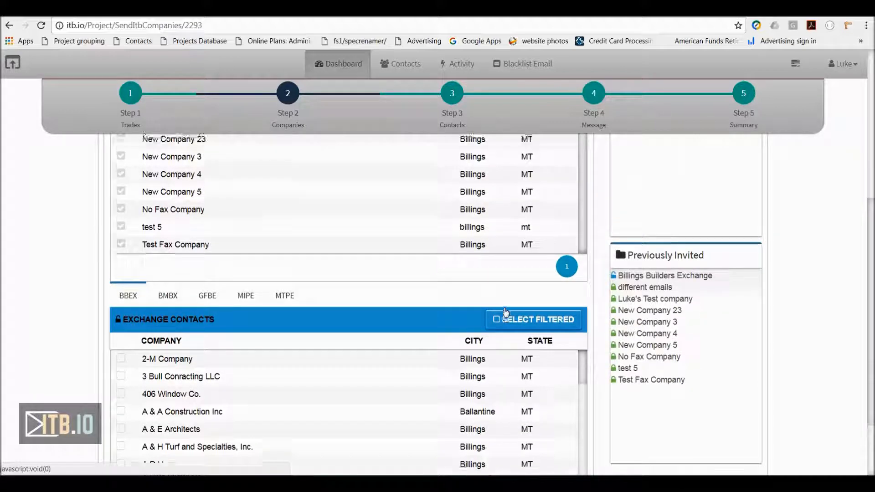
Review the private, exchange and previously invited companies against the selected recipients, and continue to the Contacts step.
{"action": "scroll", "coordinate": [505, 311], "scroll_direction": "up", "scroll_amount": 2}
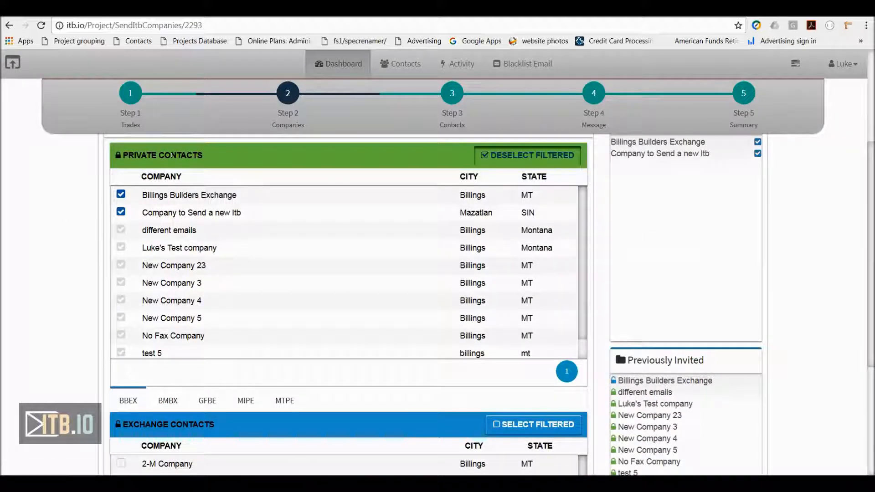
{"action": "scroll", "coordinate": [147, 433], "scroll_direction": "down", "scroll_amount": 2}
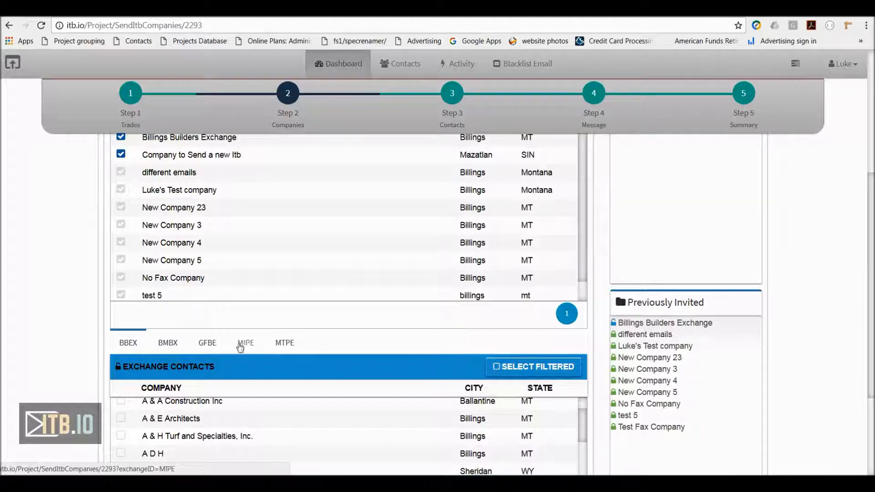
{"action": "scroll", "coordinate": [166, 342], "scroll_direction": "up", "scroll_amount": 4}
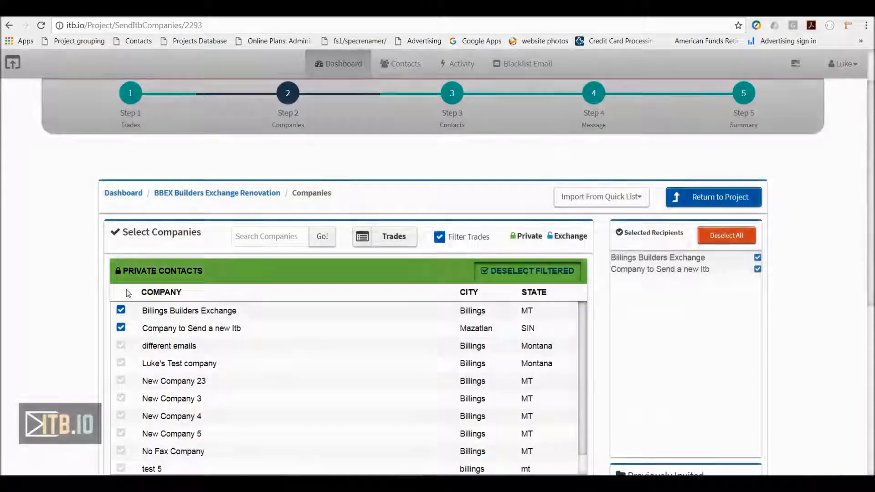
{"action": "scroll", "coordinate": [127, 292], "scroll_direction": "down", "scroll_amount": 3}
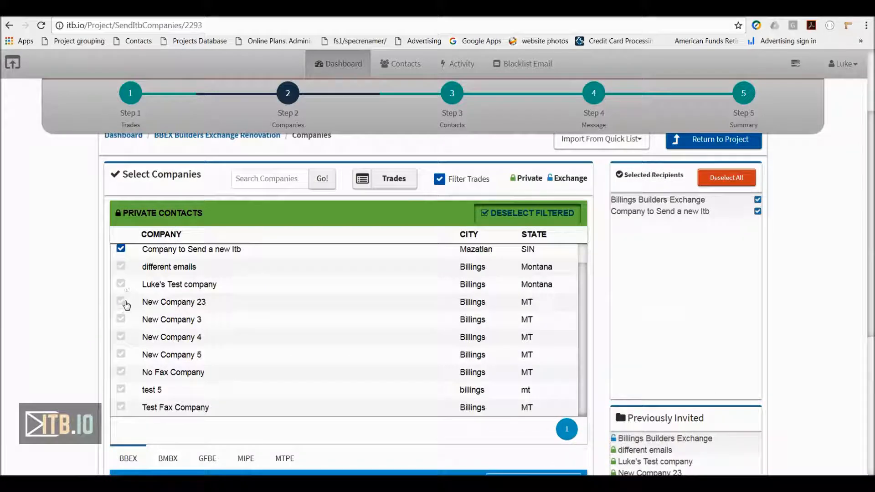
{"action": "scroll", "coordinate": [126, 314], "scroll_direction": "down", "scroll_amount": 2}
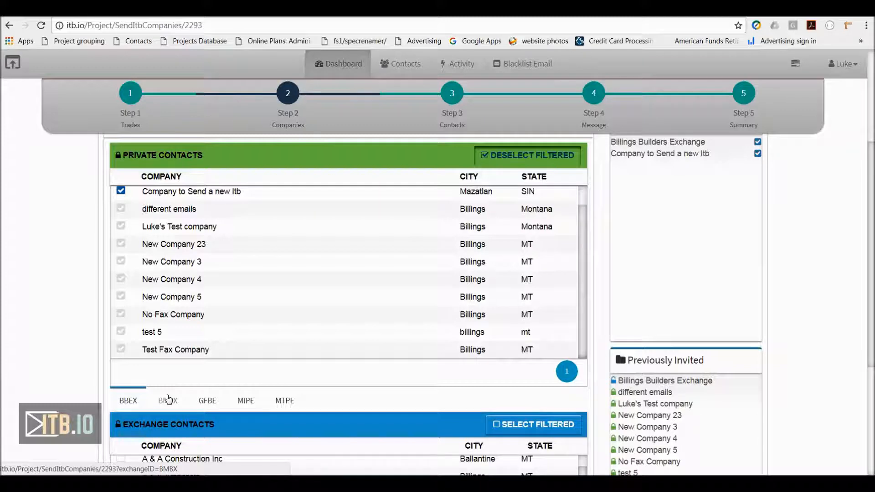
{"action": "scroll", "coordinate": [237, 347], "scroll_direction": "up", "scroll_amount": 4}
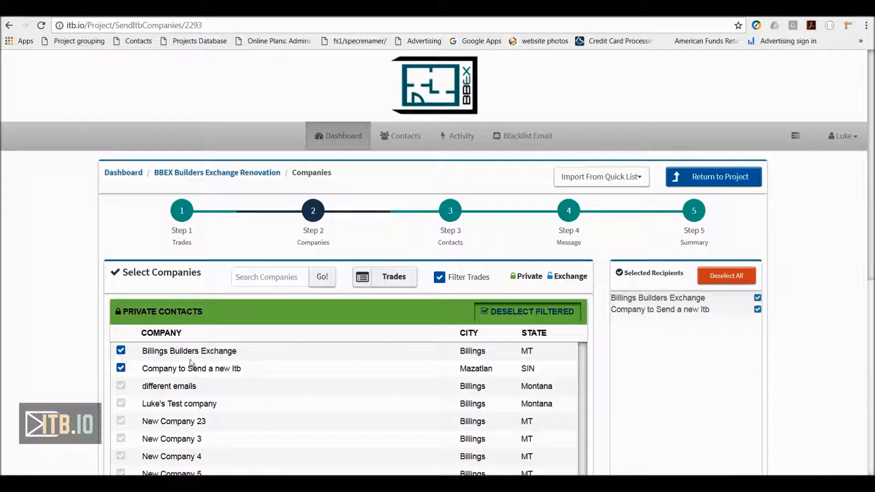
{"action": "left_click", "coordinate": [449, 211]}
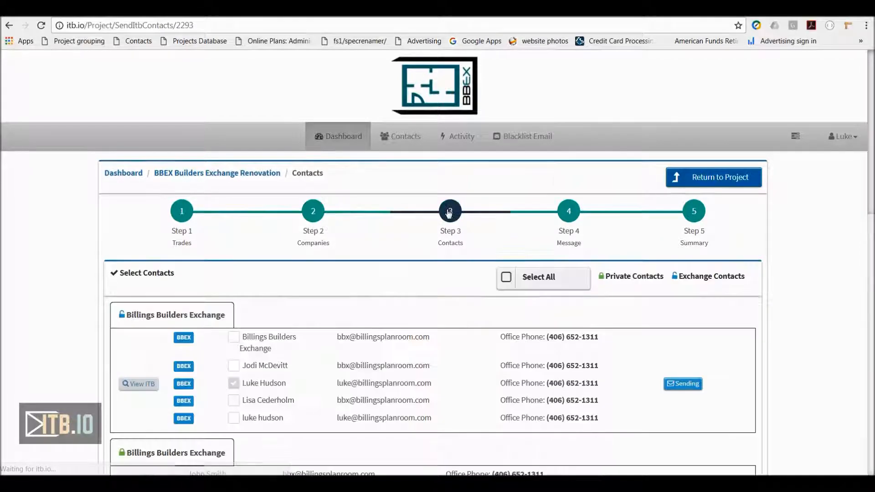
Select all contacts, clear the selectable exchange contacts of Billings Builders Exchange, and look through the rest of the contact list.
{"action": "left_click", "coordinate": [507, 280]}
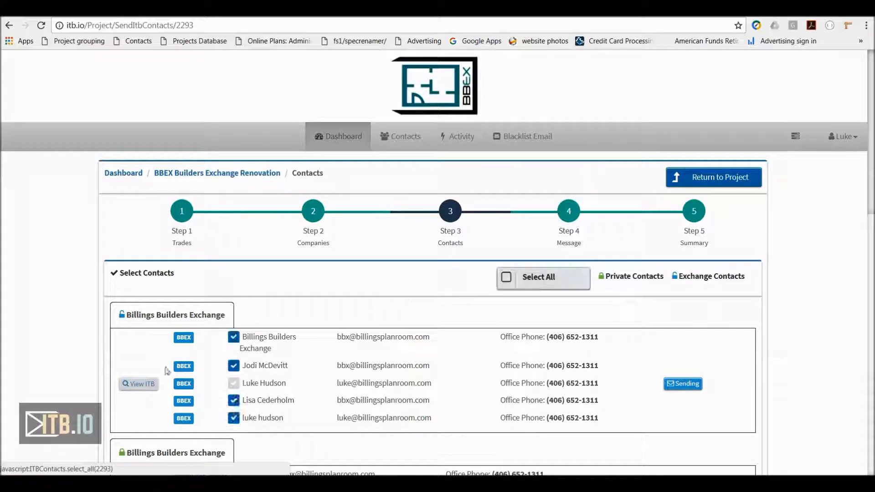
{"action": "left_click", "coordinate": [233, 338]}
{"action": "left_click", "coordinate": [233, 366]}
{"action": "left_click", "coordinate": [233, 401]}
{"action": "left_click", "coordinate": [233, 418]}
{"action": "scroll", "coordinate": [182, 346], "scroll_direction": "down", "scroll_amount": 8}
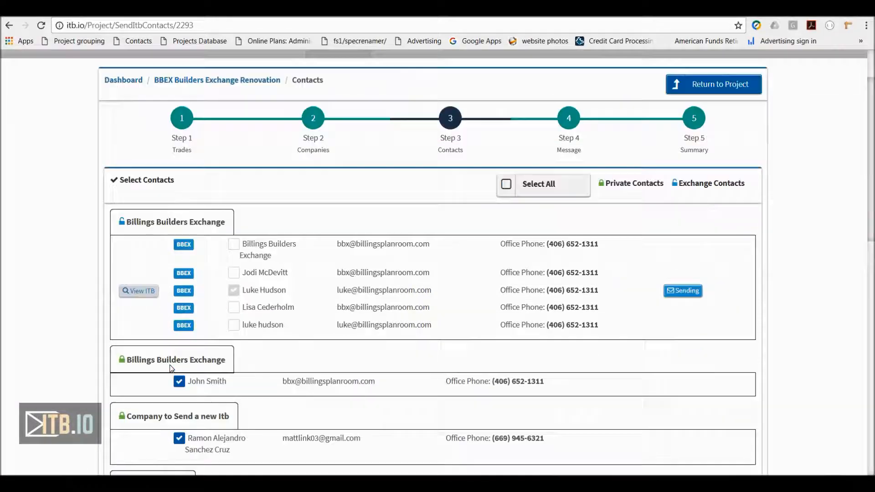
{"action": "scroll", "coordinate": [183, 385], "scroll_direction": "down", "scroll_amount": 5}
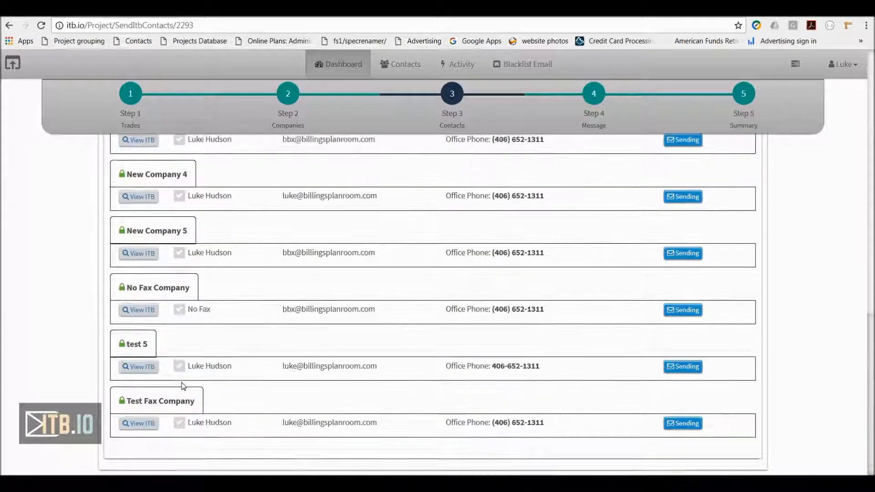
{"action": "scroll", "coordinate": [183, 384], "scroll_direction": "up", "scroll_amount": 12}
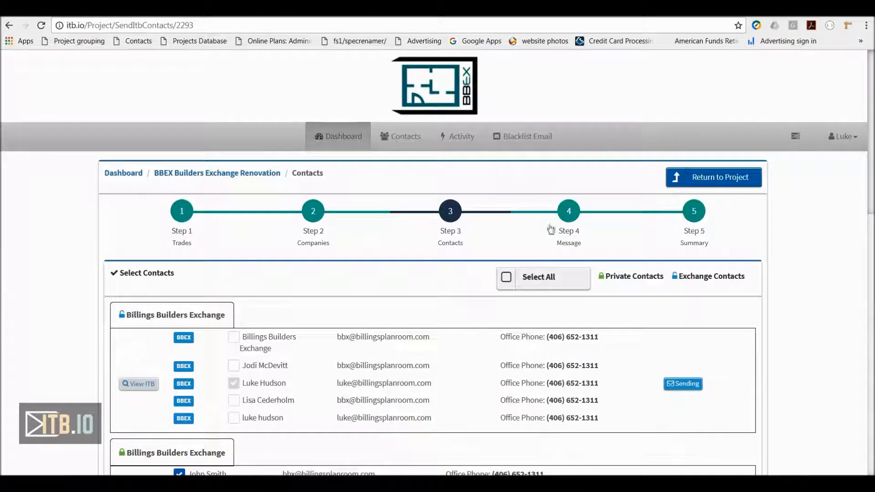
Continue to the Message step, review the message to bidders and the attachment area, and go on to the Summary step.
{"action": "left_click", "coordinate": [570, 218]}
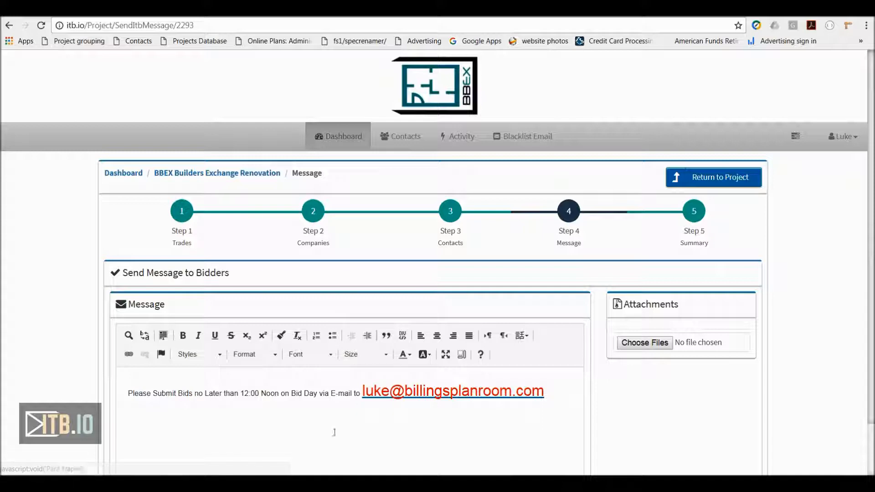
{"action": "scroll", "coordinate": [297, 416], "scroll_direction": "down", "scroll_amount": 2}
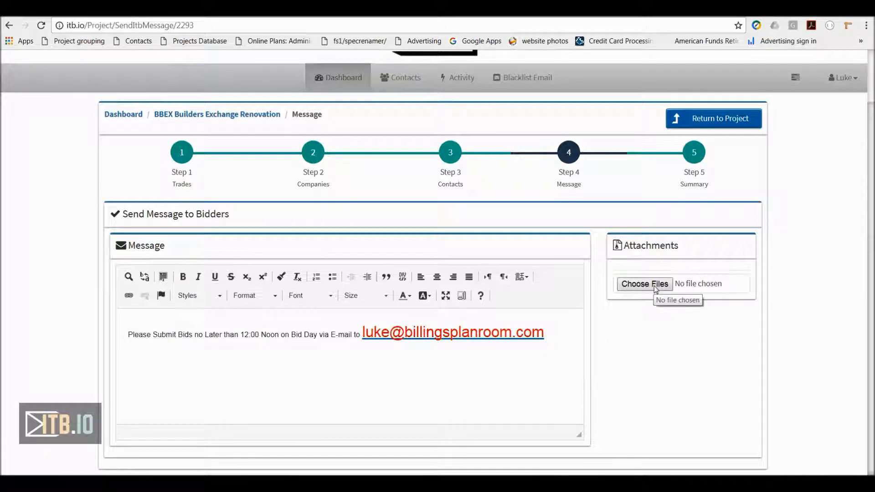
{"action": "left_click", "coordinate": [695, 163]}
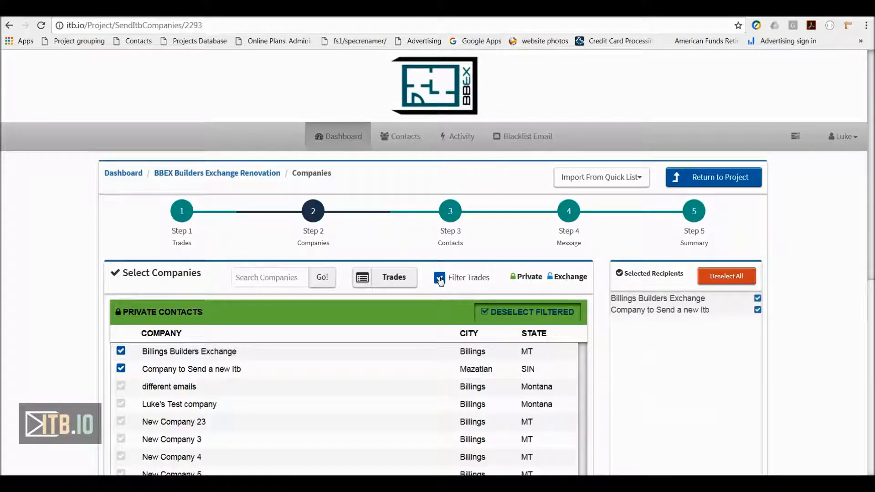
On the Companies step, turn off the trade filter and list the companies grouped by trade.
{"action": "left_click", "coordinate": [440, 279]}
{"action": "scroll", "coordinate": [127, 334], "scroll_direction": "down", "scroll_amount": 5}
{"action": "scroll", "coordinate": [201, 345], "scroll_direction": "up", "scroll_amount": 4}
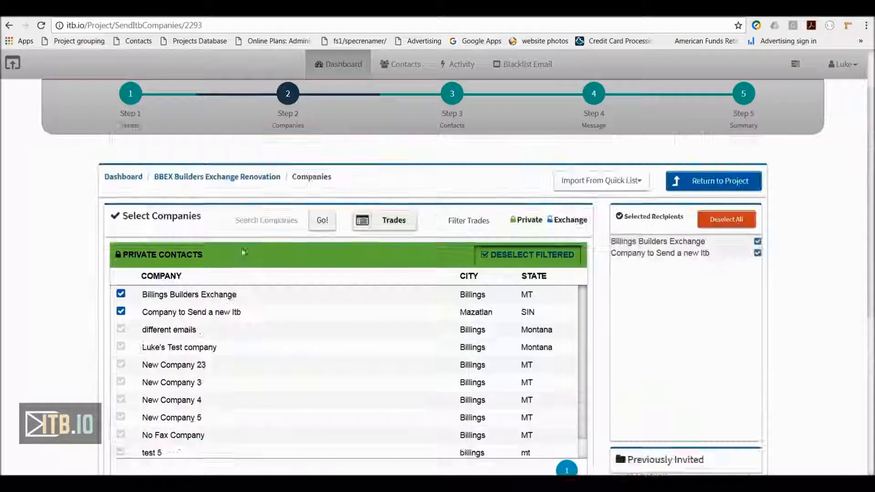
{"action": "left_click", "coordinate": [377, 244]}
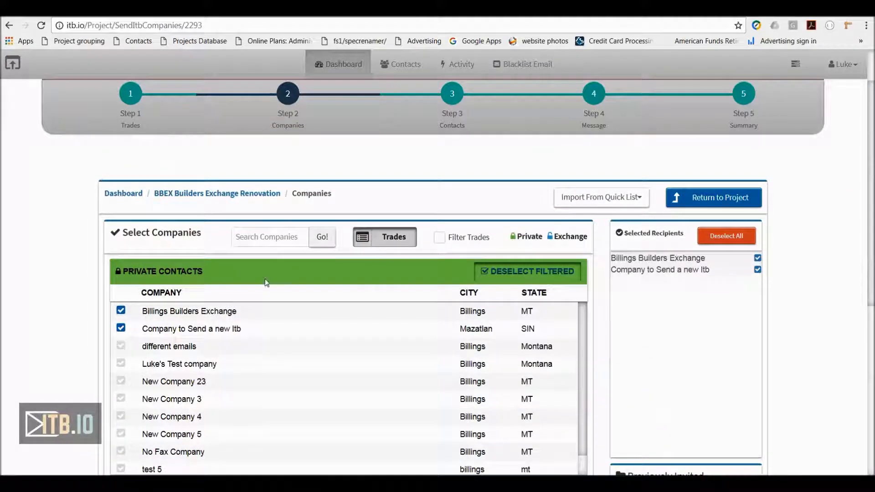
{"action": "scroll", "coordinate": [39, 385], "scroll_direction": "down", "scroll_amount": 10}
{"action": "scroll", "coordinate": [40, 387], "scroll_direction": "down", "scroll_amount": 5}
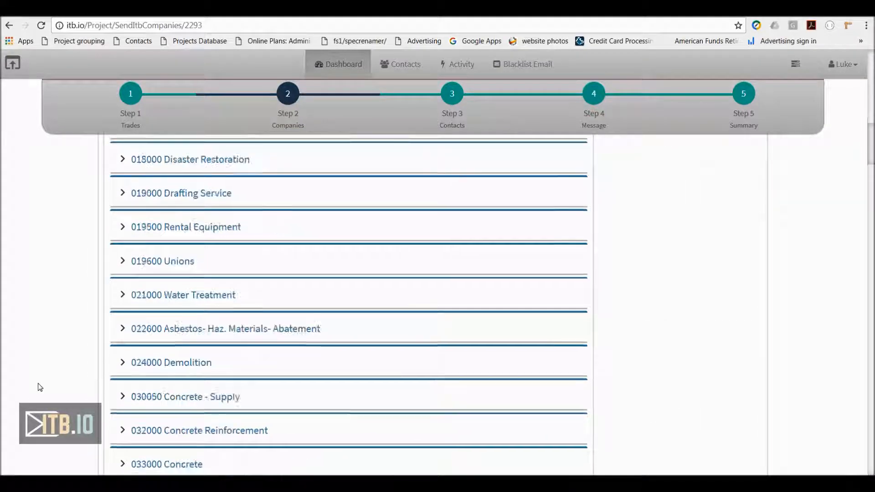
Expand 019500 Rental Equipment, select all its exchange companies and clear that selection again.
{"action": "left_click", "coordinate": [141, 298]}
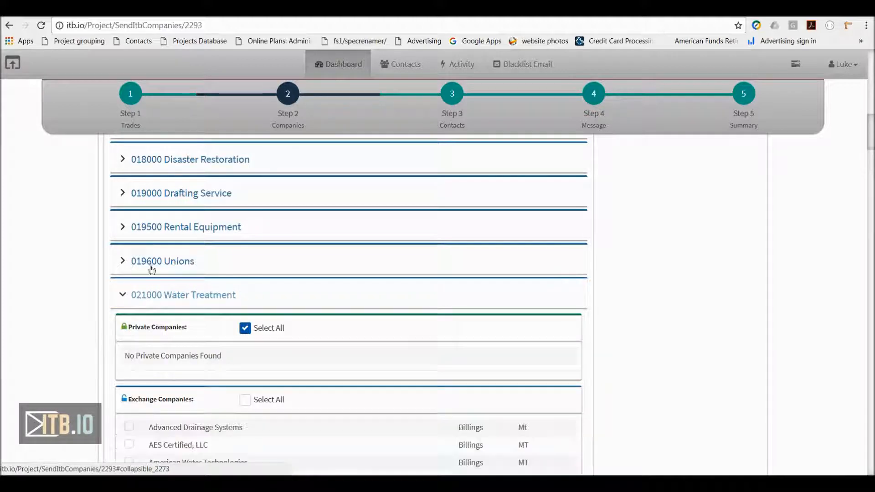
{"action": "left_click", "coordinate": [166, 228]}
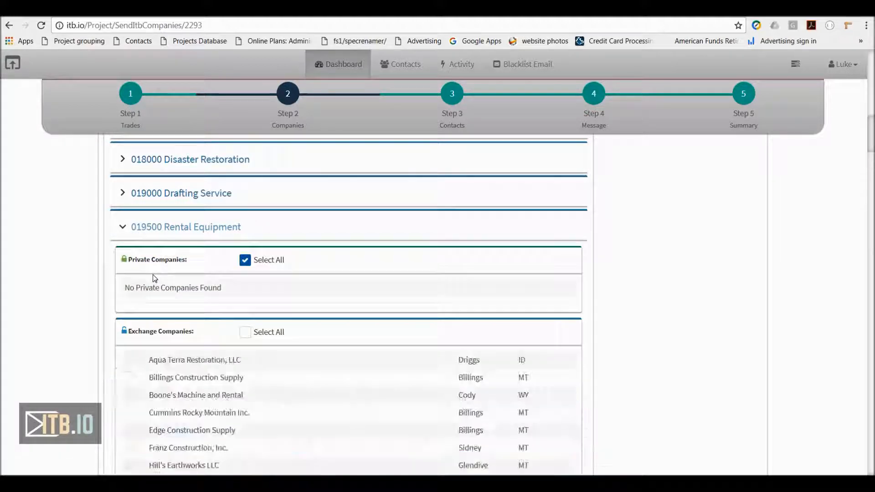
{"action": "left_click", "coordinate": [242, 335]}
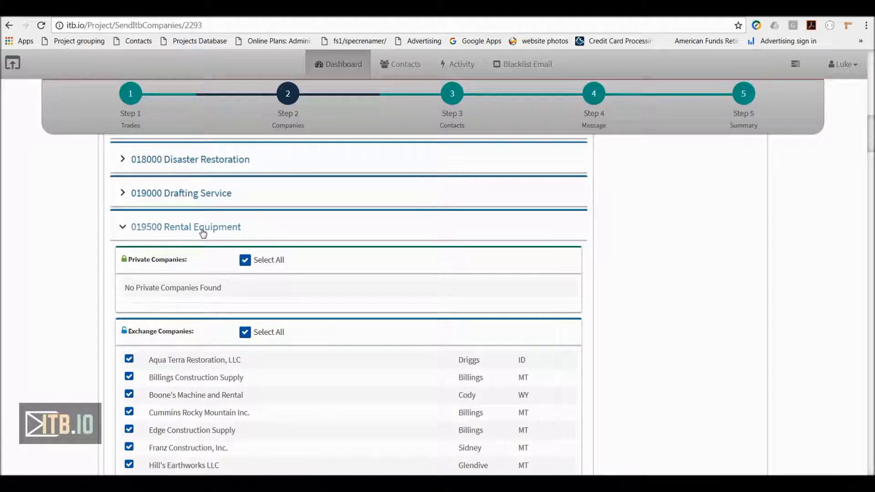
{"action": "left_click", "coordinate": [245, 332]}
{"action": "left_click", "coordinate": [157, 225]}
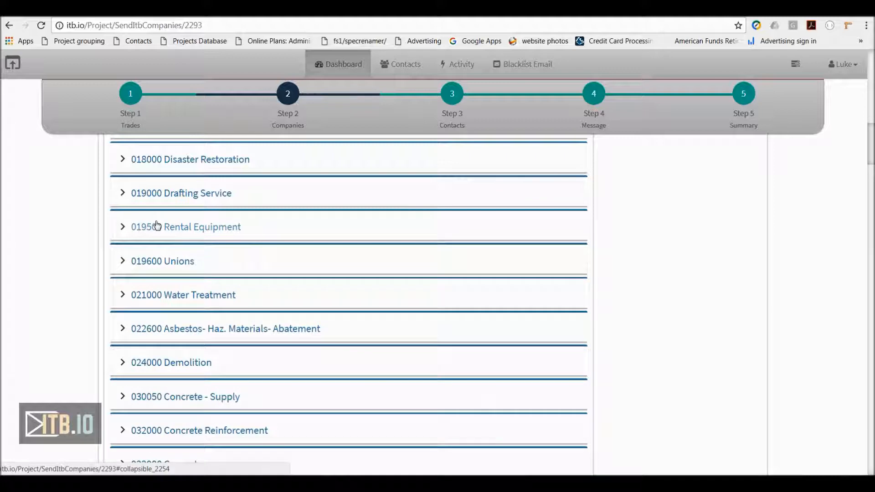
Expand 100000 Specialties, try selecting all its exchange companies, clear the selection and collapse the trade.
{"action": "scroll", "coordinate": [105, 298], "scroll_direction": "down", "scroll_amount": 9}
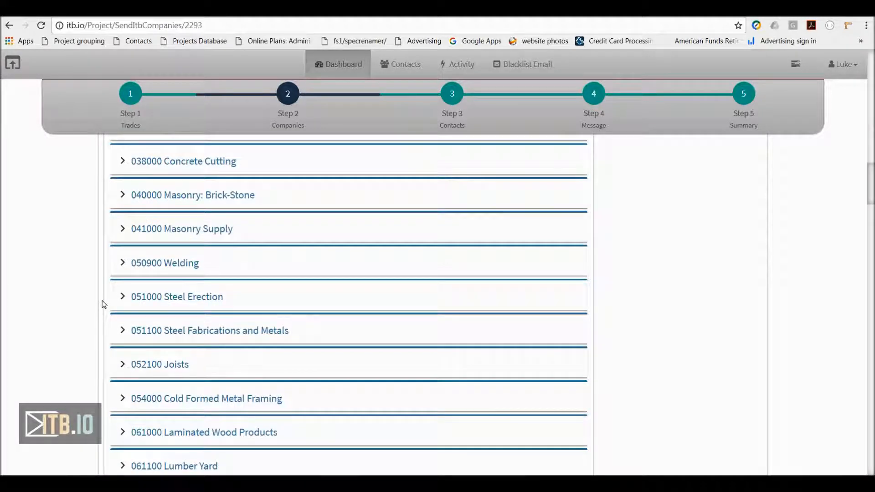
{"action": "scroll", "coordinate": [104, 304], "scroll_direction": "down", "scroll_amount": 15}
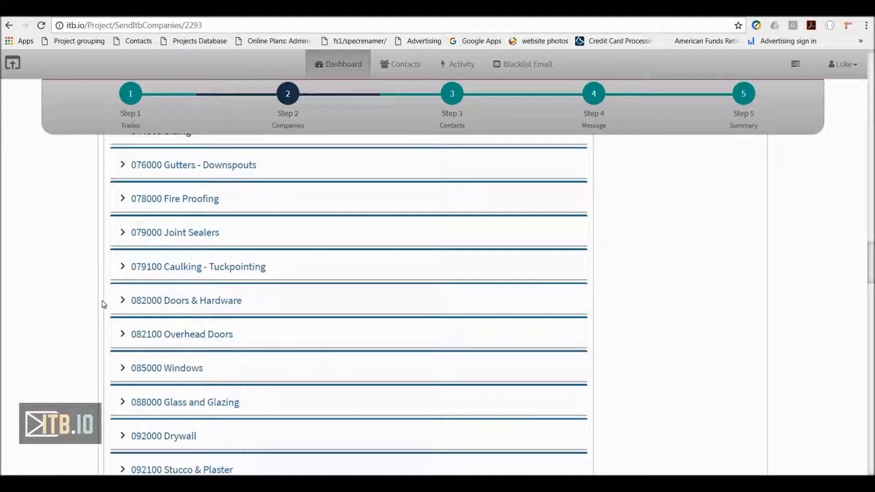
{"action": "scroll", "coordinate": [102, 303], "scroll_direction": "down", "scroll_amount": 6}
{"action": "scroll", "coordinate": [102, 303], "scroll_direction": "down", "scroll_amount": 4}
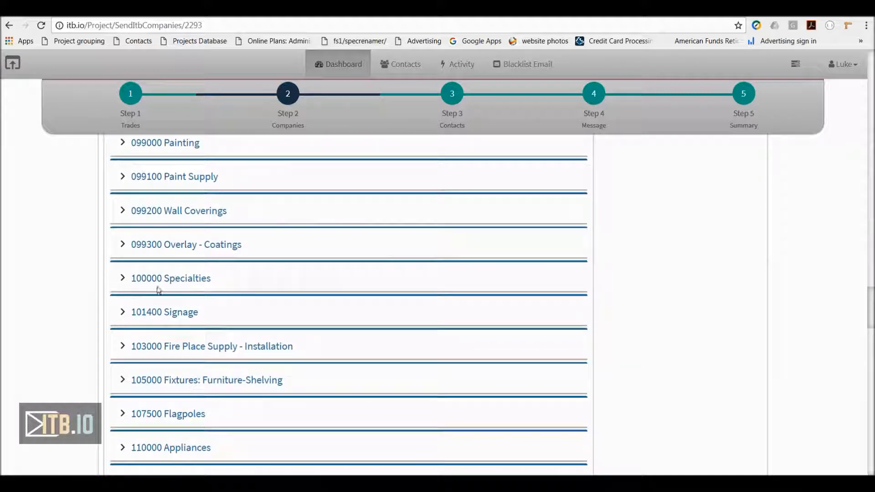
{"action": "left_click", "coordinate": [164, 280]}
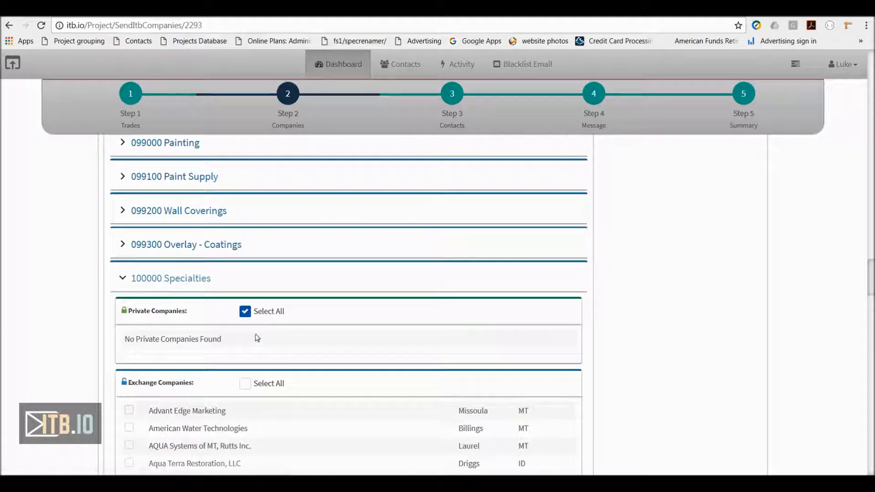
{"action": "left_click", "coordinate": [246, 383]}
{"action": "left_click", "coordinate": [245, 385]}
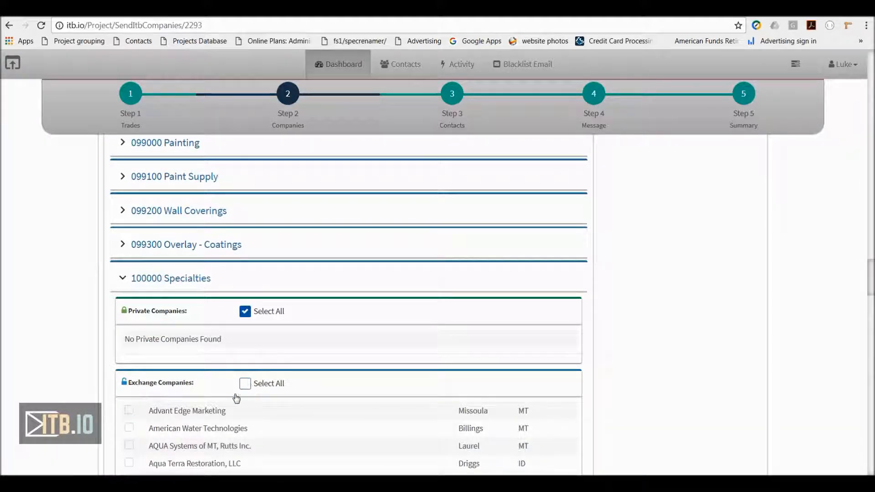
{"action": "left_click", "coordinate": [129, 411]}
{"action": "scroll", "coordinate": [255, 399], "scroll_direction": "down", "scroll_amount": 7}
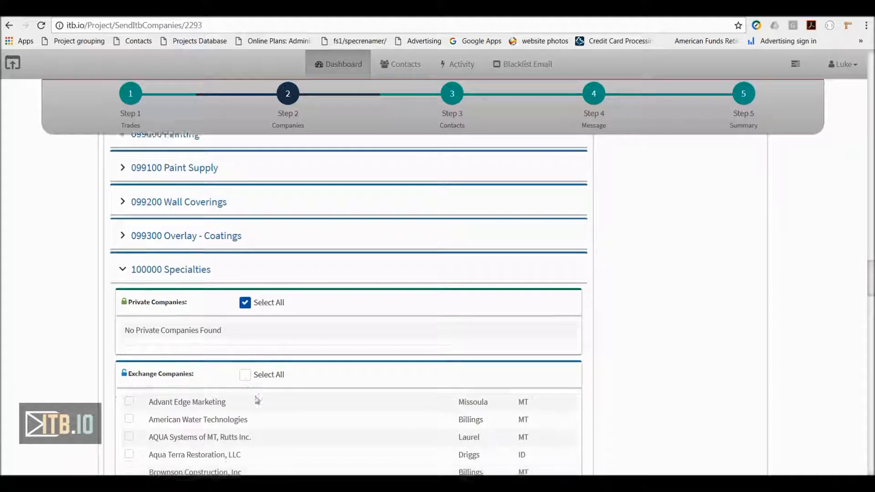
{"action": "scroll", "coordinate": [256, 398], "scroll_direction": "up", "scroll_amount": 5}
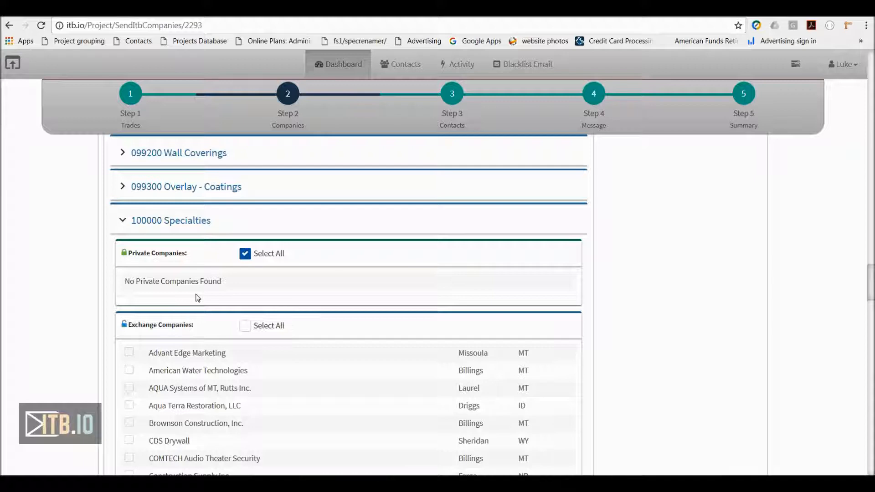
{"action": "left_click", "coordinate": [155, 224]}
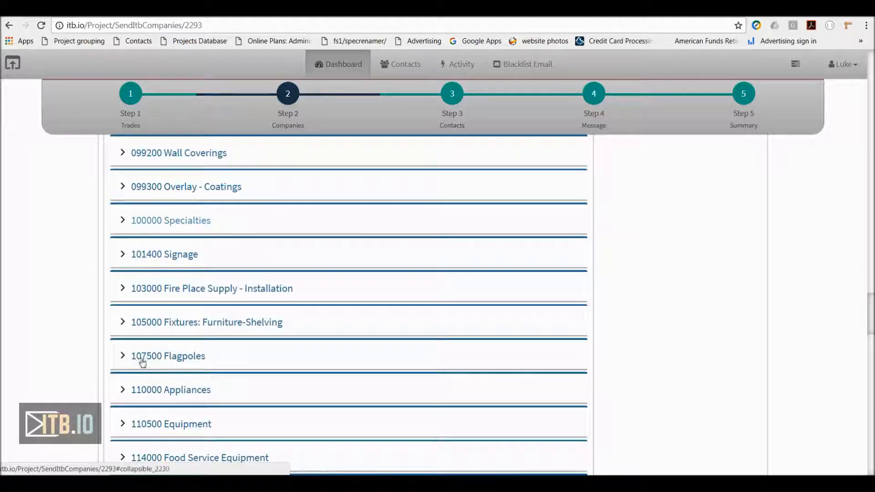
Expand 230000 HVAC and look through its private and exchange companies.
{"action": "scroll", "coordinate": [143, 371], "scroll_direction": "down", "scroll_amount": 6}
{"action": "scroll", "coordinate": [143, 372], "scroll_direction": "down", "scroll_amount": 3}
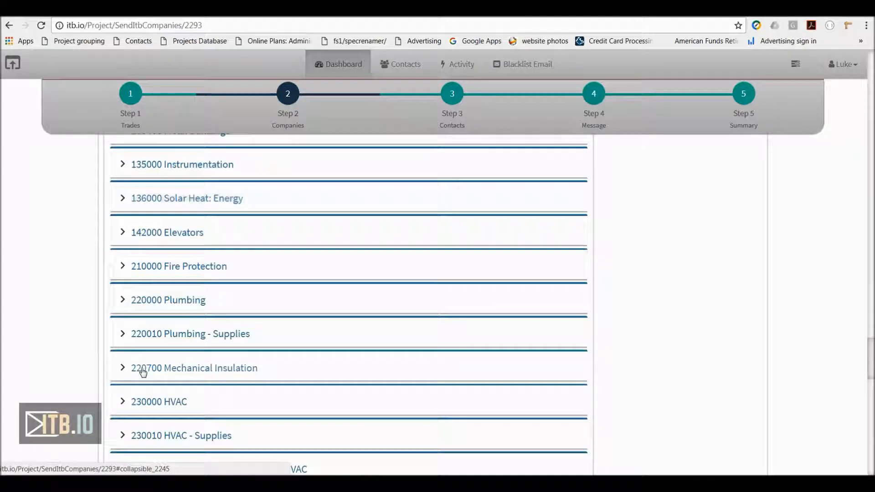
{"action": "left_click", "coordinate": [152, 403]}
{"action": "scroll", "coordinate": [152, 401], "scroll_direction": "down", "scroll_amount": 2}
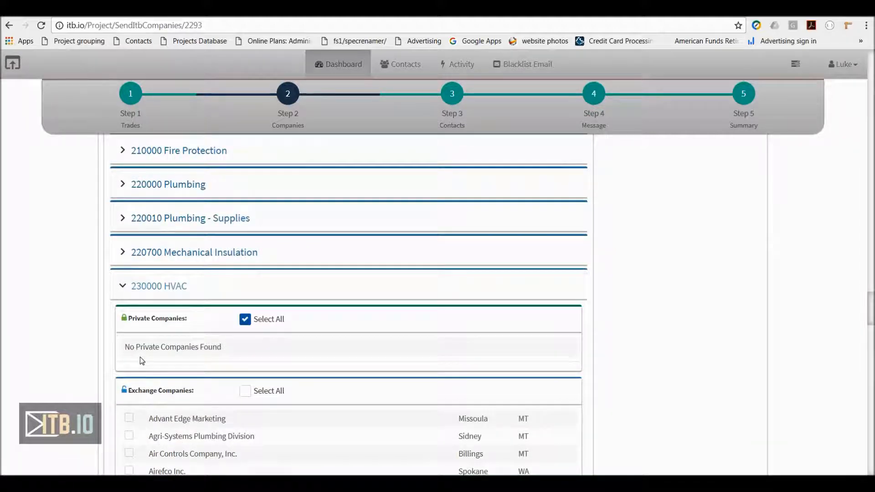
{"action": "scroll", "coordinate": [140, 357], "scroll_direction": "down", "scroll_amount": 2}
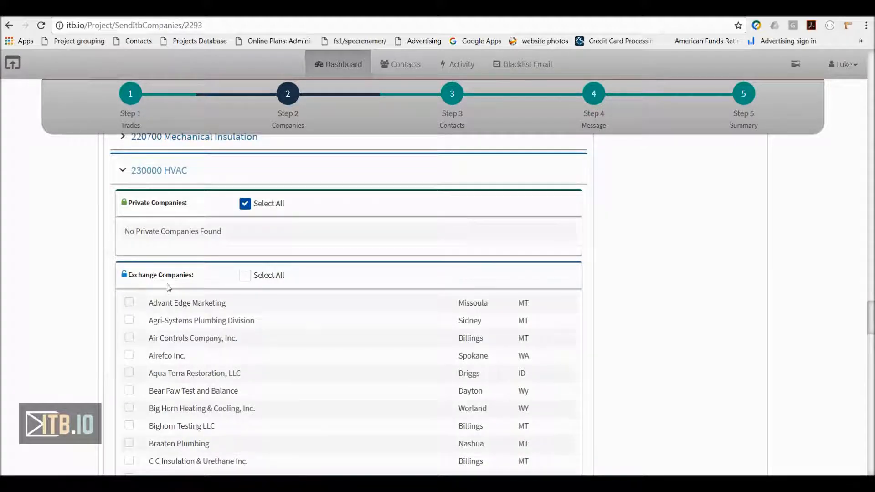
{"action": "scroll", "coordinate": [177, 367], "scroll_direction": "down", "scroll_amount": 6}
Go to the Summary step and send the invitations to bid via email.
{"action": "scroll", "coordinate": [178, 370], "scroll_direction": "up", "scroll_amount": 20}
{"action": "scroll", "coordinate": [177, 371], "scroll_direction": "up", "scroll_amount": 10}
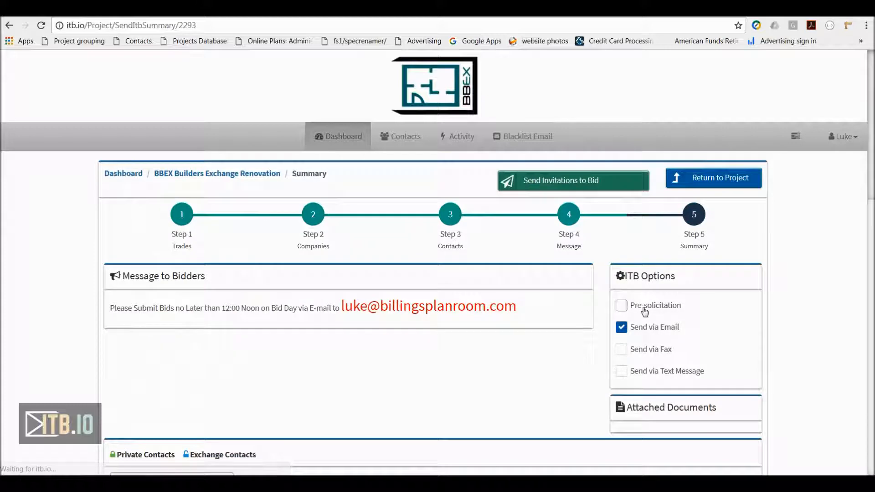
{"action": "left_click", "coordinate": [573, 182]}
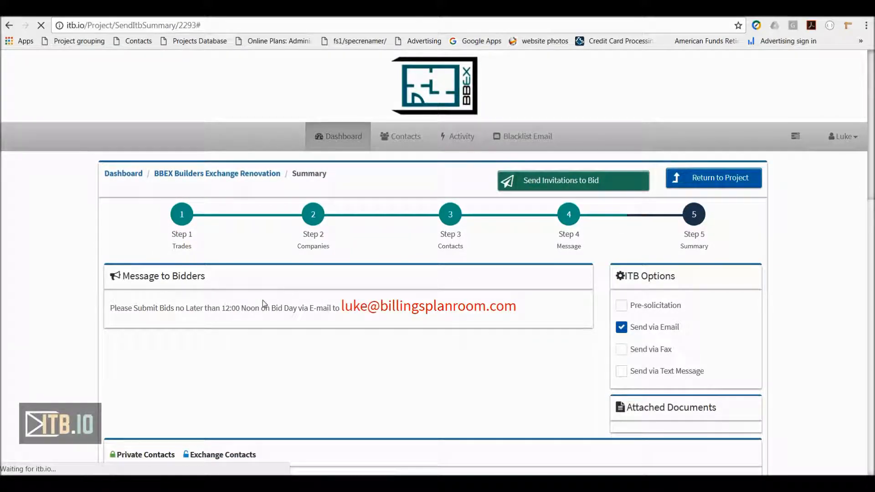